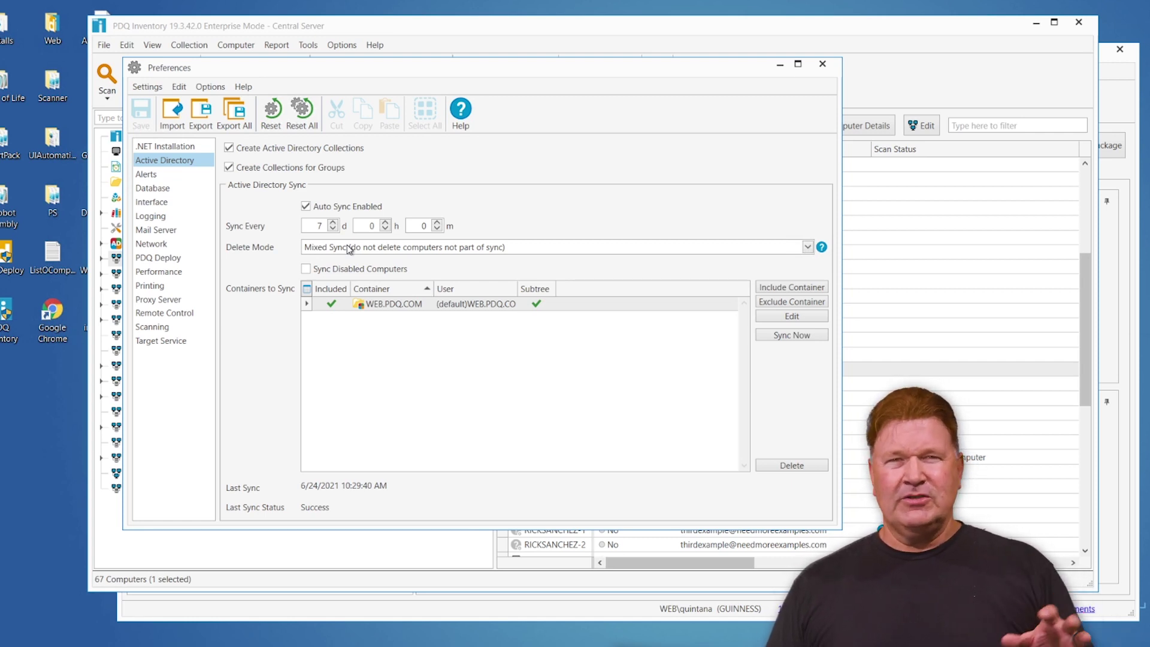
Set the Active Directory sync delete mode to Full Sync (delete all computers not part of sync) and save the preferences.
{"action": "left_click", "coordinate": [806, 247]}
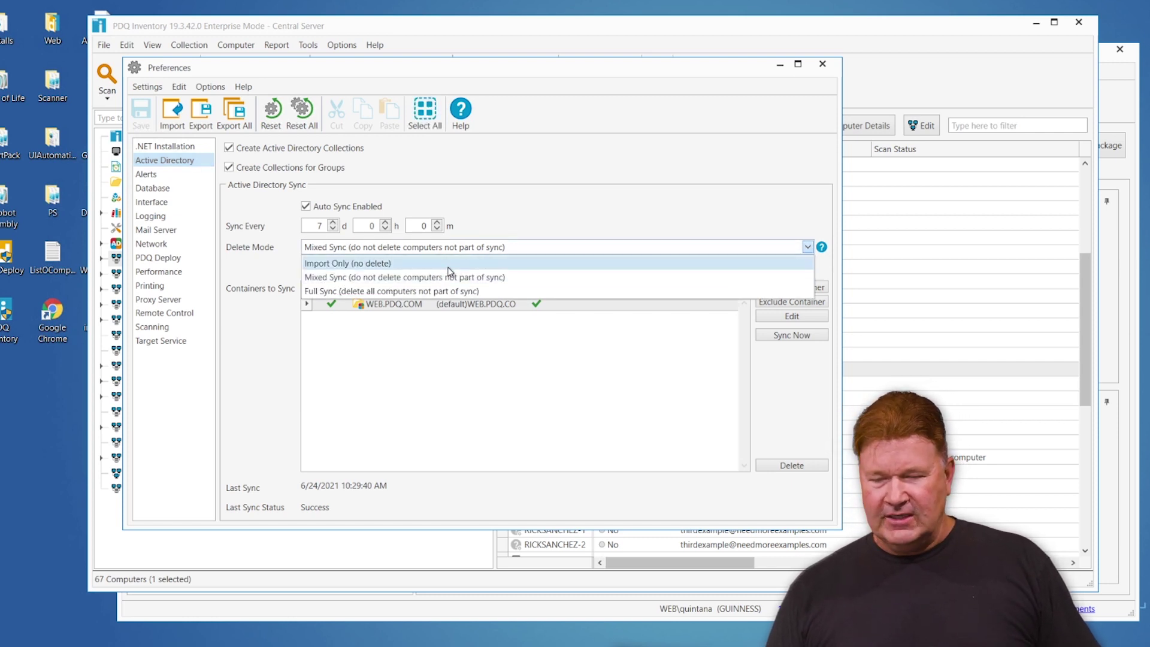
{"action": "left_click", "coordinate": [439, 291]}
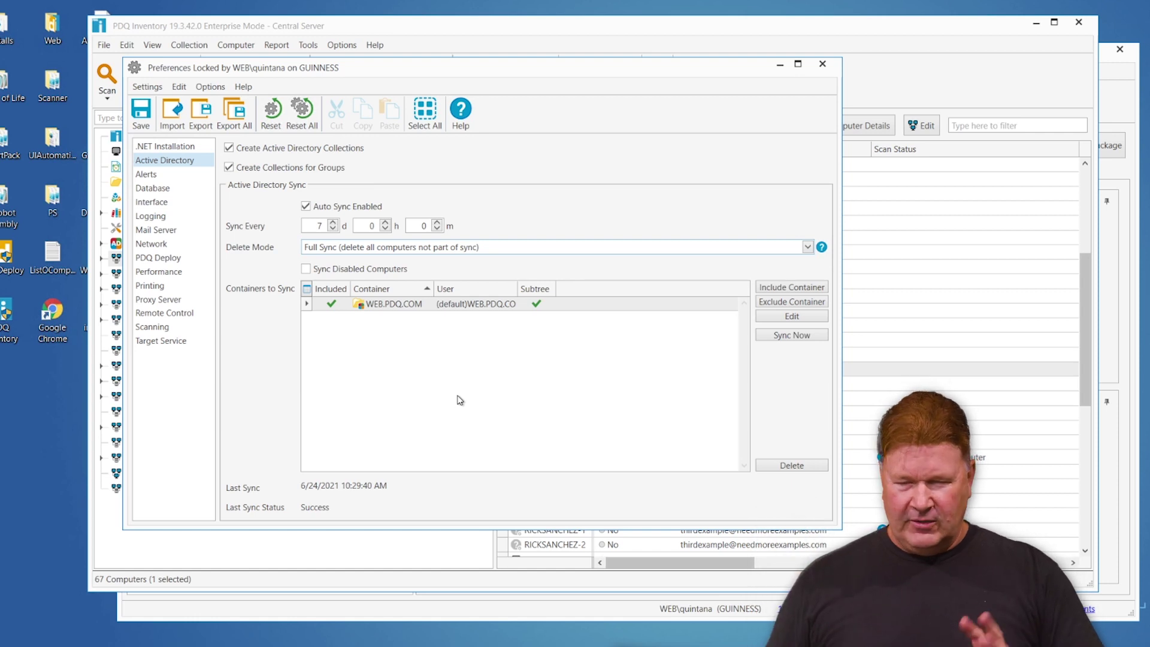
{"action": "left_click", "coordinate": [822, 64]}
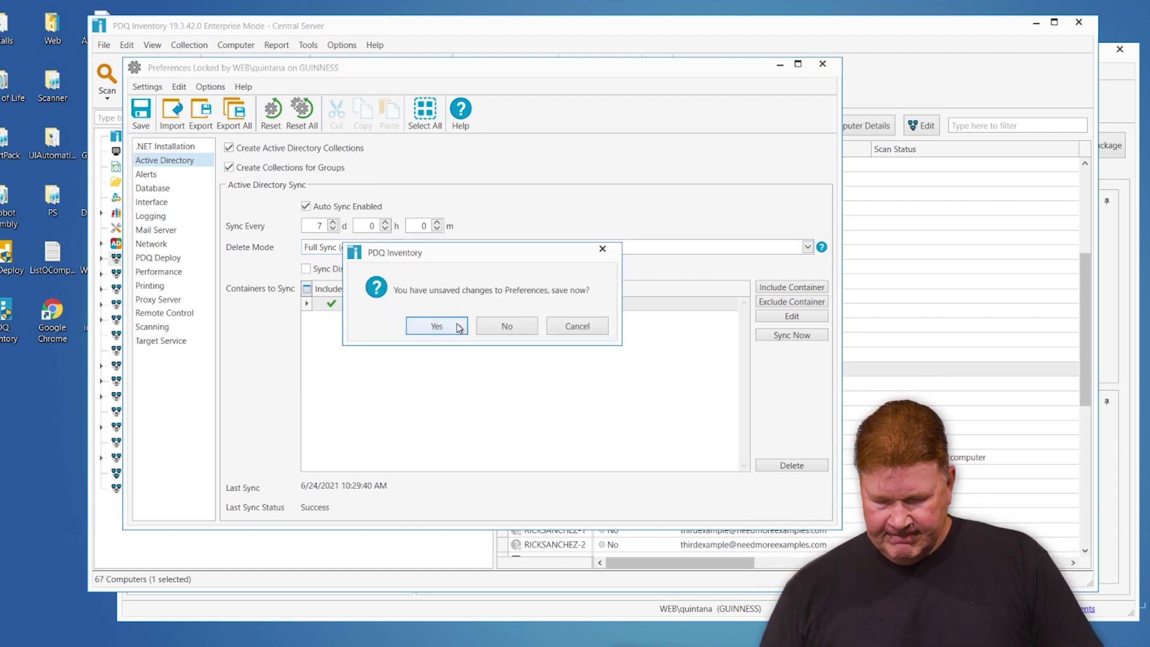
{"action": "left_click", "coordinate": [437, 326]}
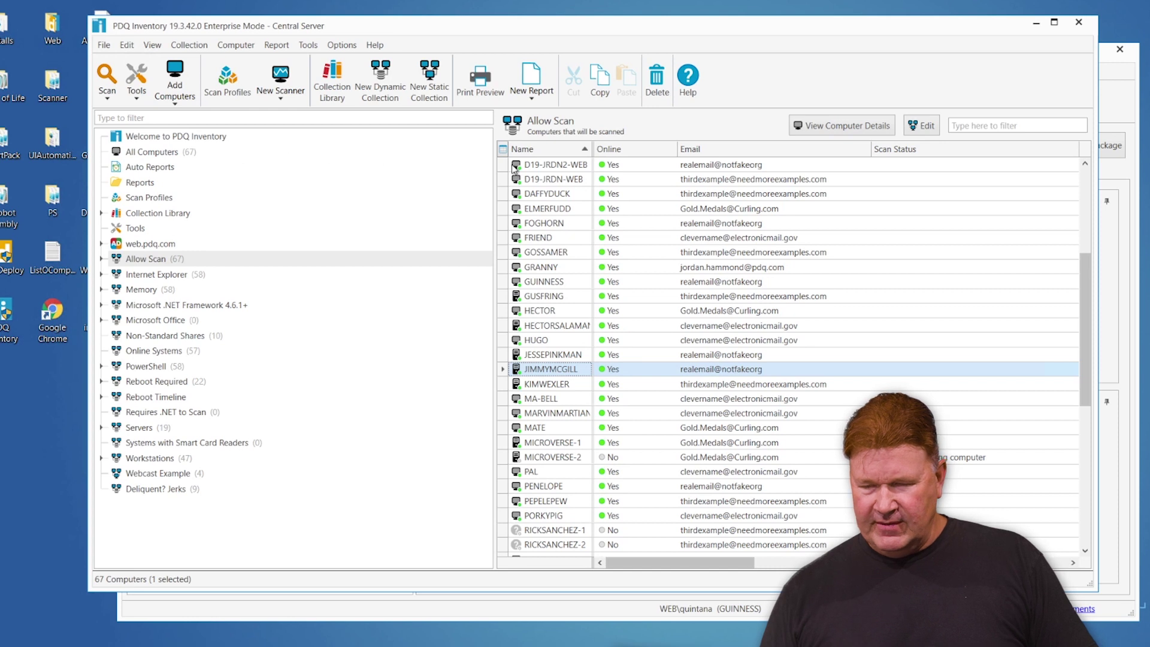
Try linking the Standard scan profile's scheduled scans to the Workstations collection, closing the profile without saving.
{"action": "left_click", "coordinate": [147, 199]}
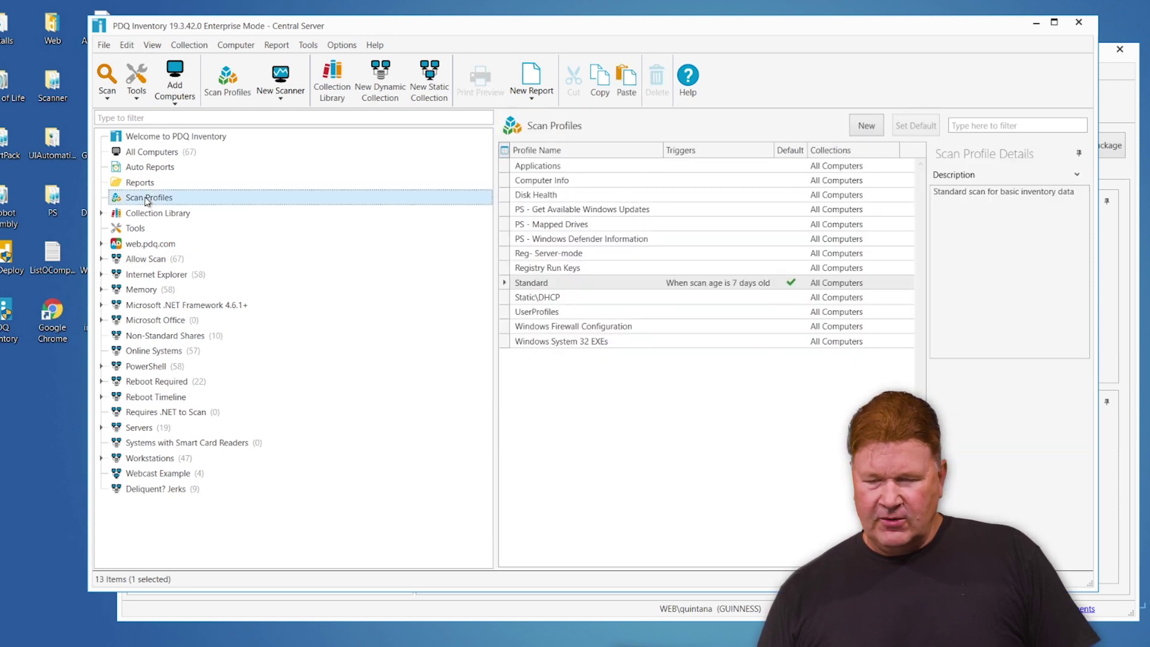
{"action": "left_click", "coordinate": [561, 284]}
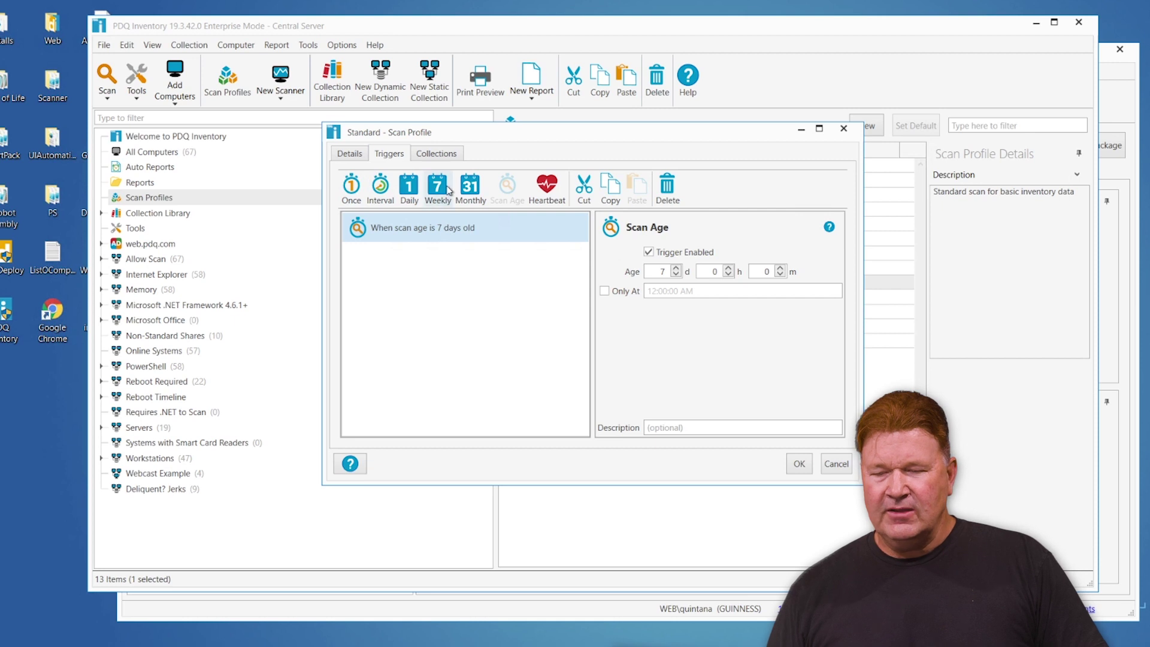
{"action": "left_click", "coordinate": [451, 160]}
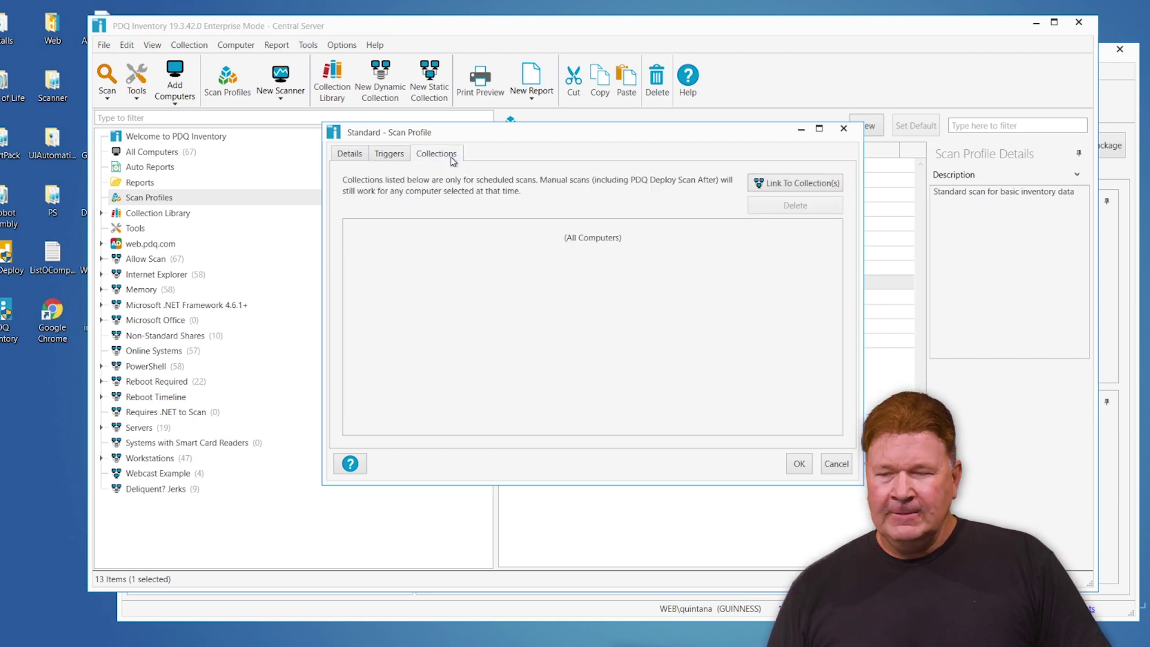
{"action": "left_click", "coordinate": [776, 187]}
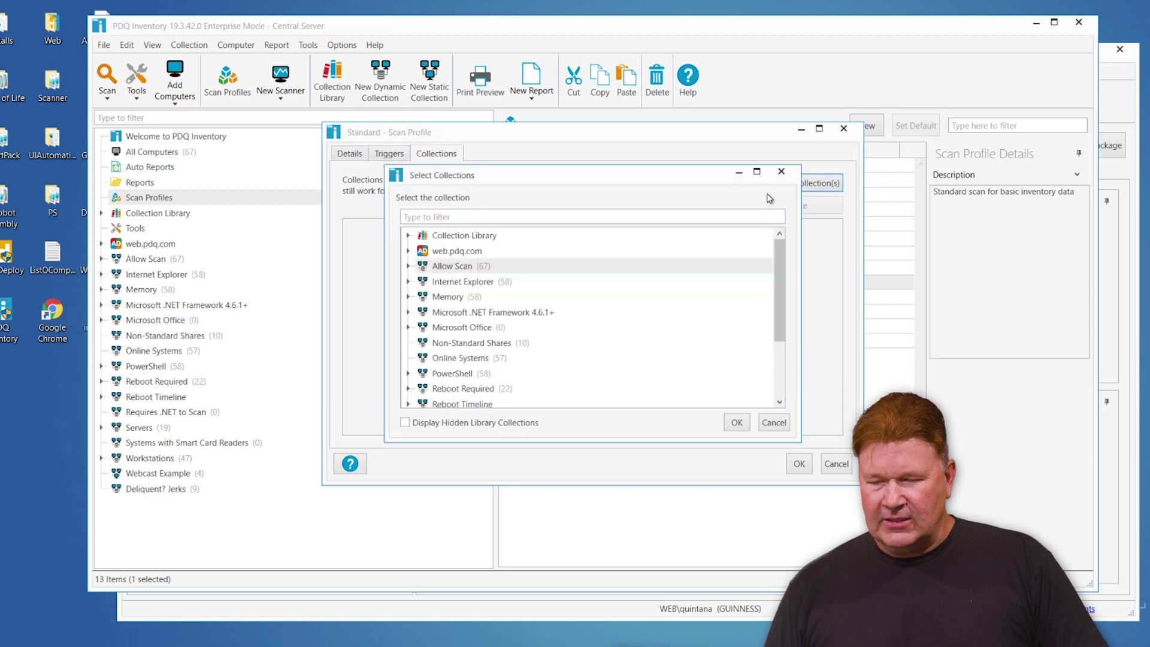
{"action": "scroll", "coordinate": [526, 301], "scroll_direction": "down", "scroll_amount": 3}
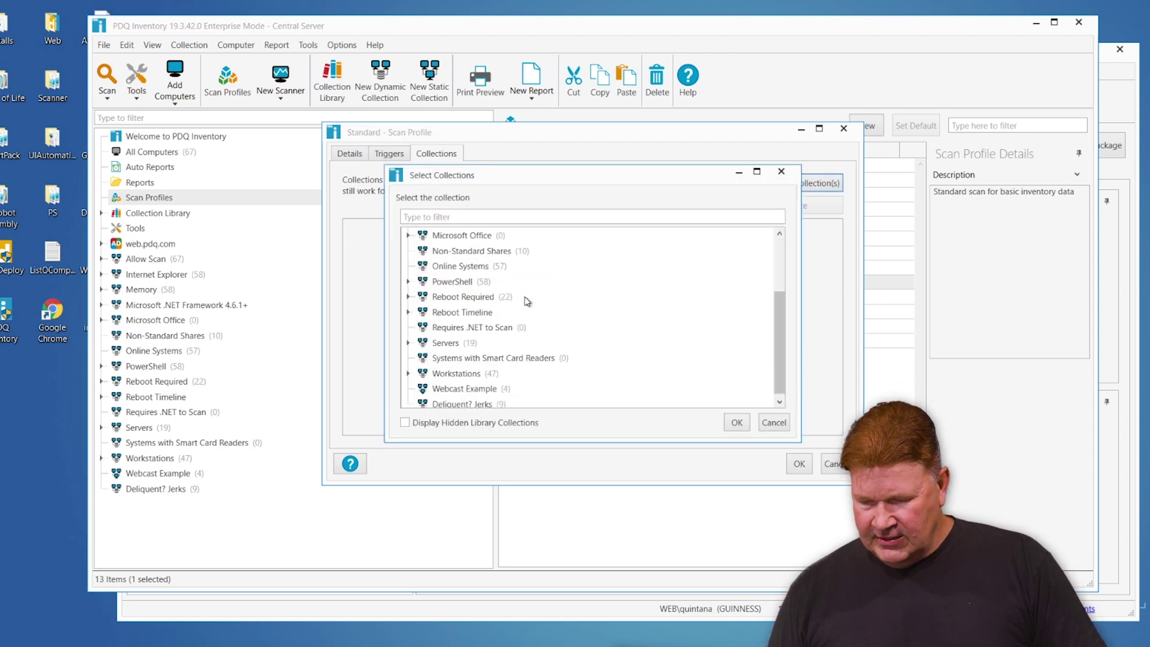
{"action": "left_click", "coordinate": [471, 370]}
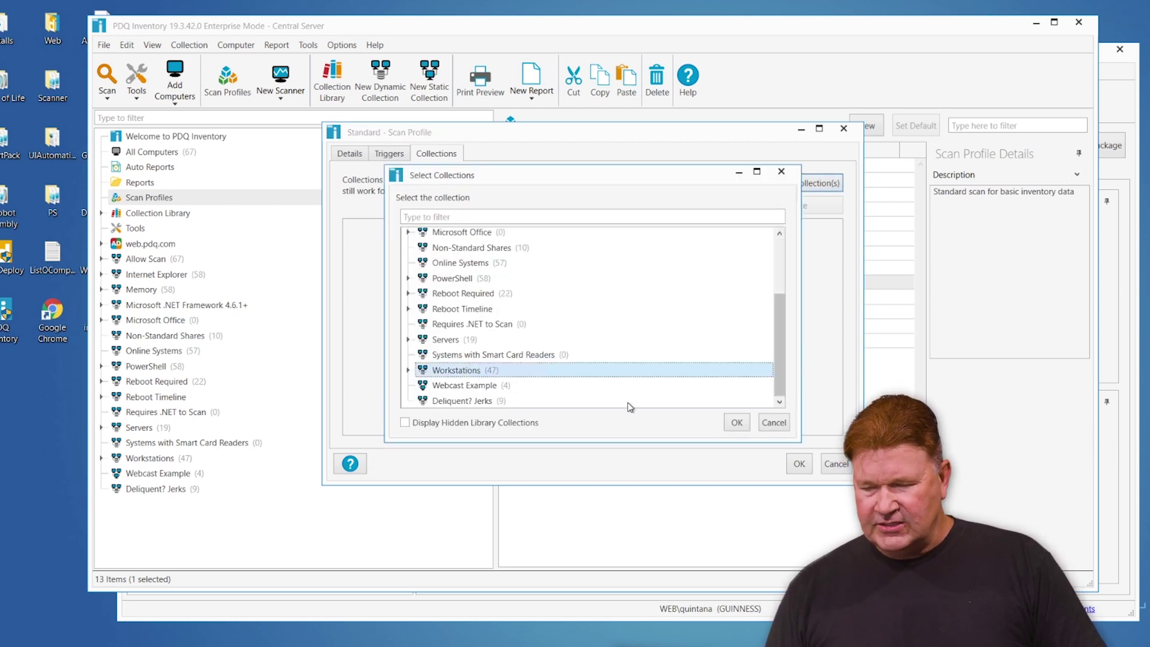
{"action": "left_click", "coordinate": [737, 422]}
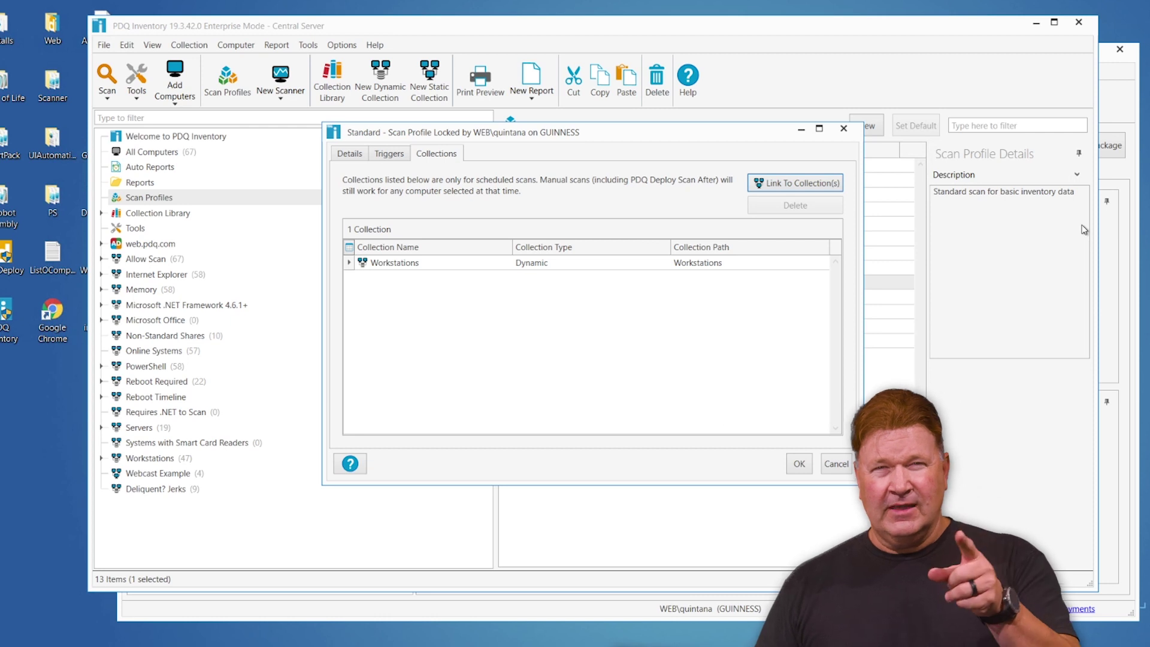
{"action": "left_click", "coordinate": [845, 128]}
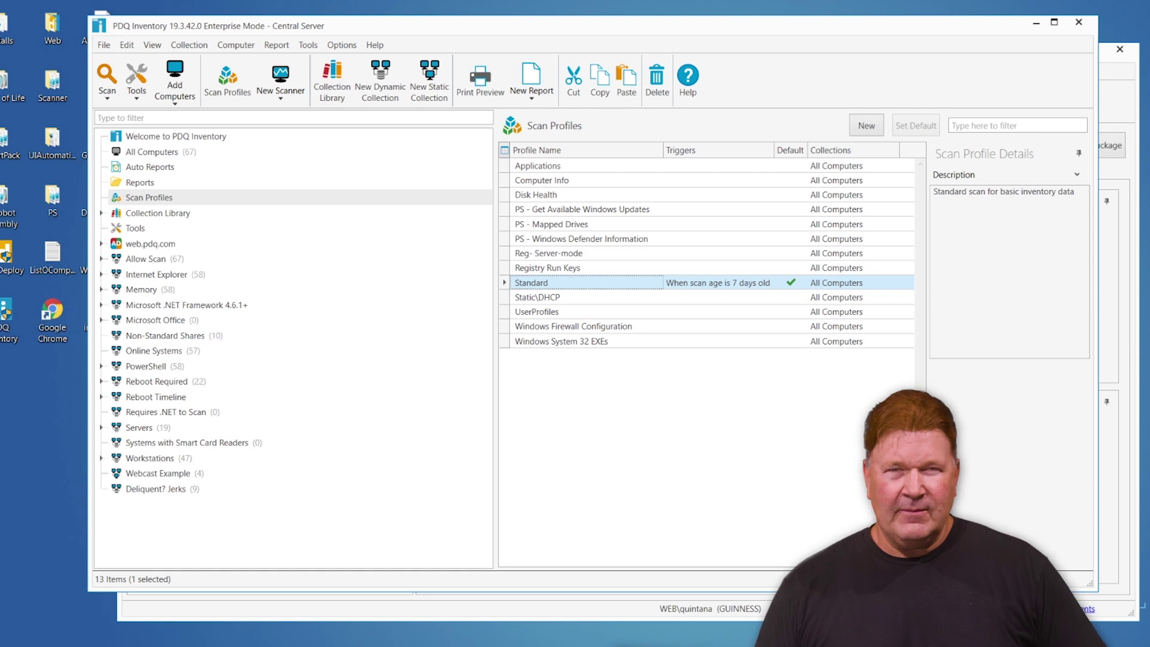
Create a new auto report named Monthly Apps.
{"action": "left_click", "coordinate": [148, 169]}
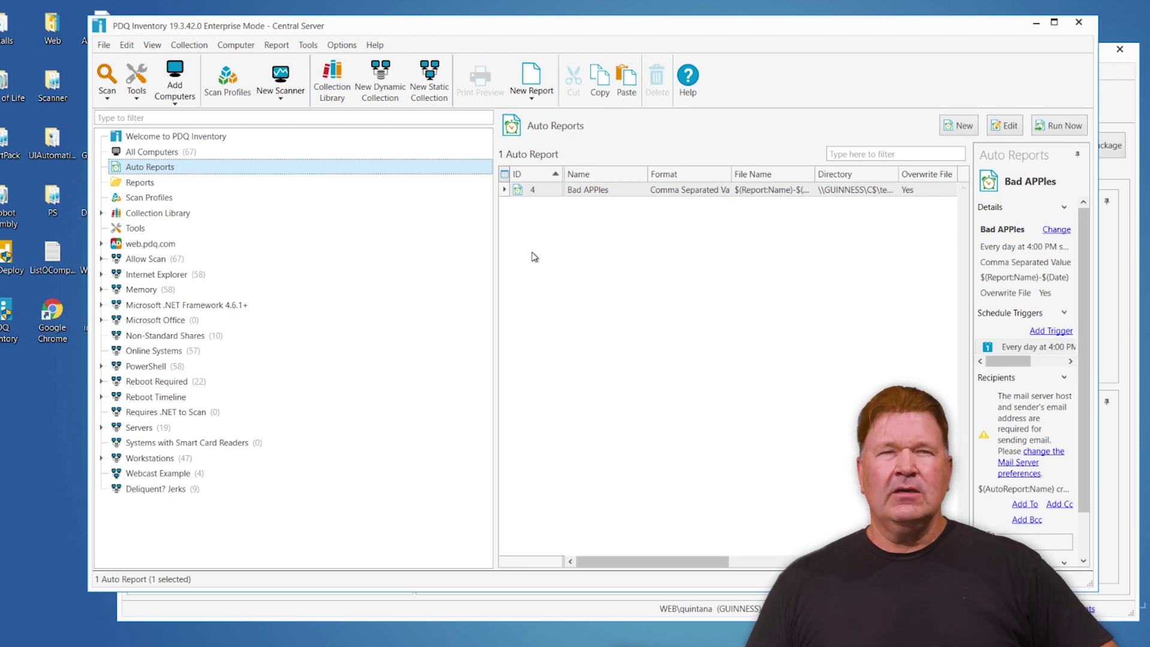
{"action": "left_click", "coordinate": [965, 131]}
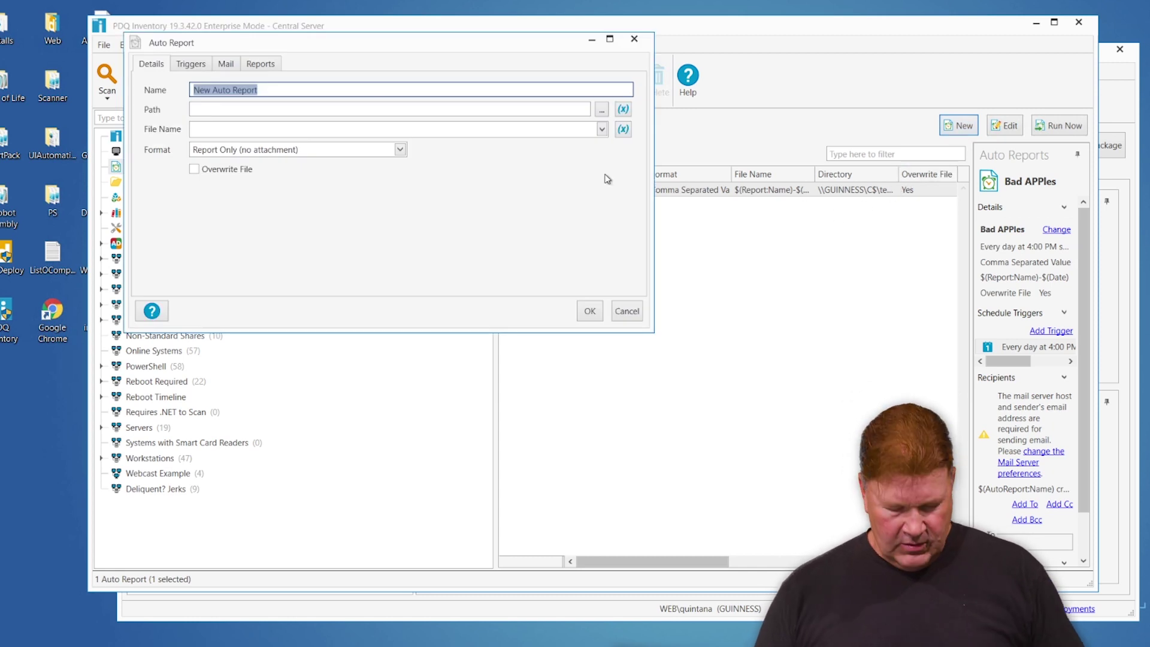
{"action": "type", "text": "Mic"}
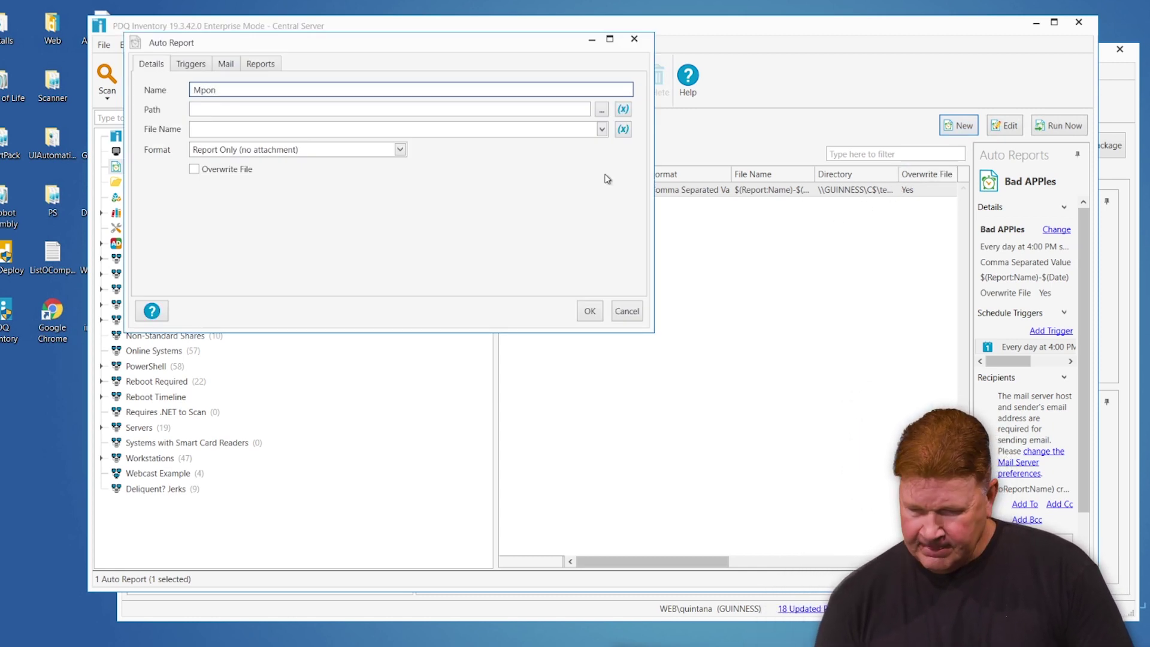
{"action": "key", "text": "BackSpace"}
{"action": "key", "text": "BackSpace"}
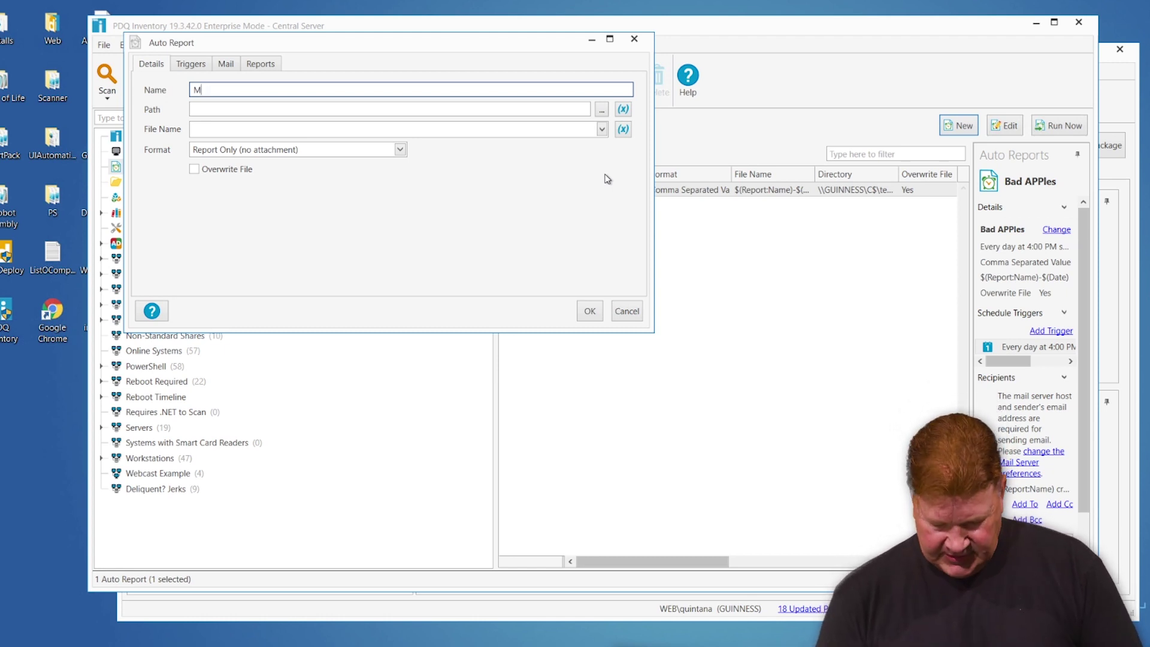
{"action": "type", "text": "onthly "}
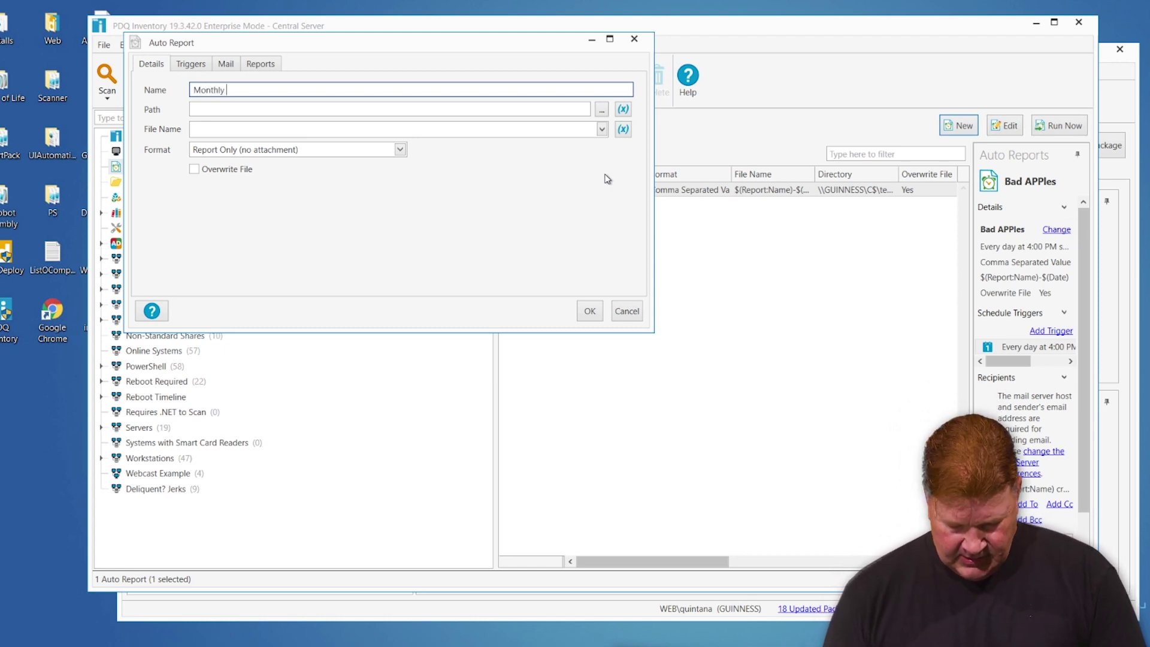
{"action": "type", "text": "Apps"}
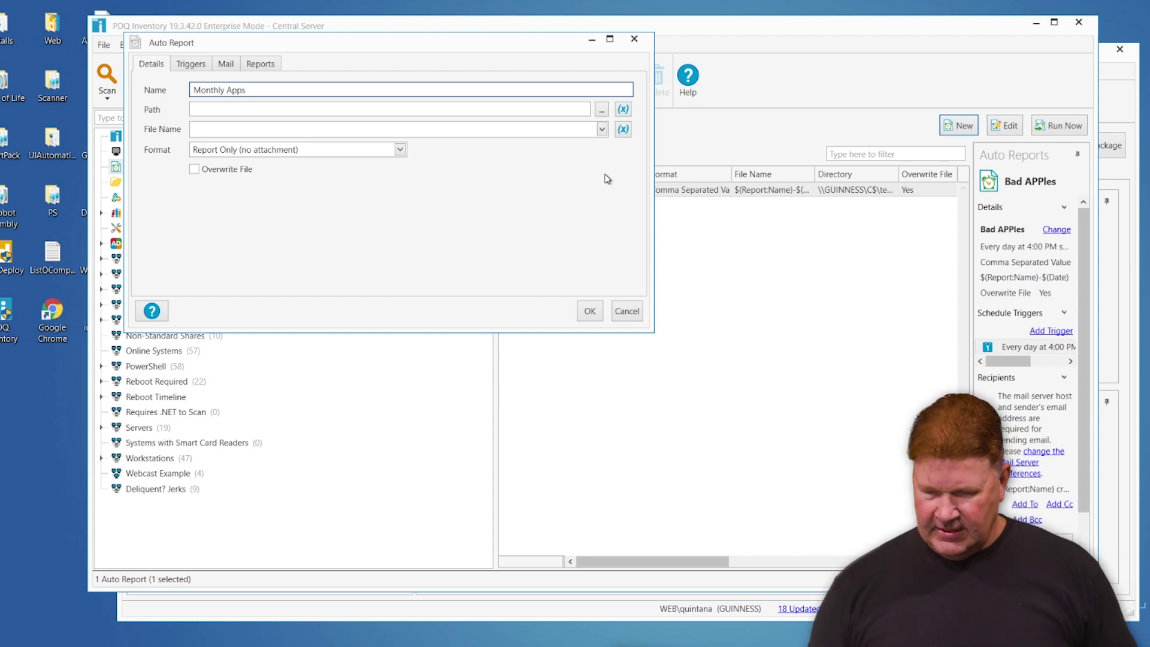
Set the auto report's output path to the Desktop folder.
{"action": "left_click", "coordinate": [600, 108]}
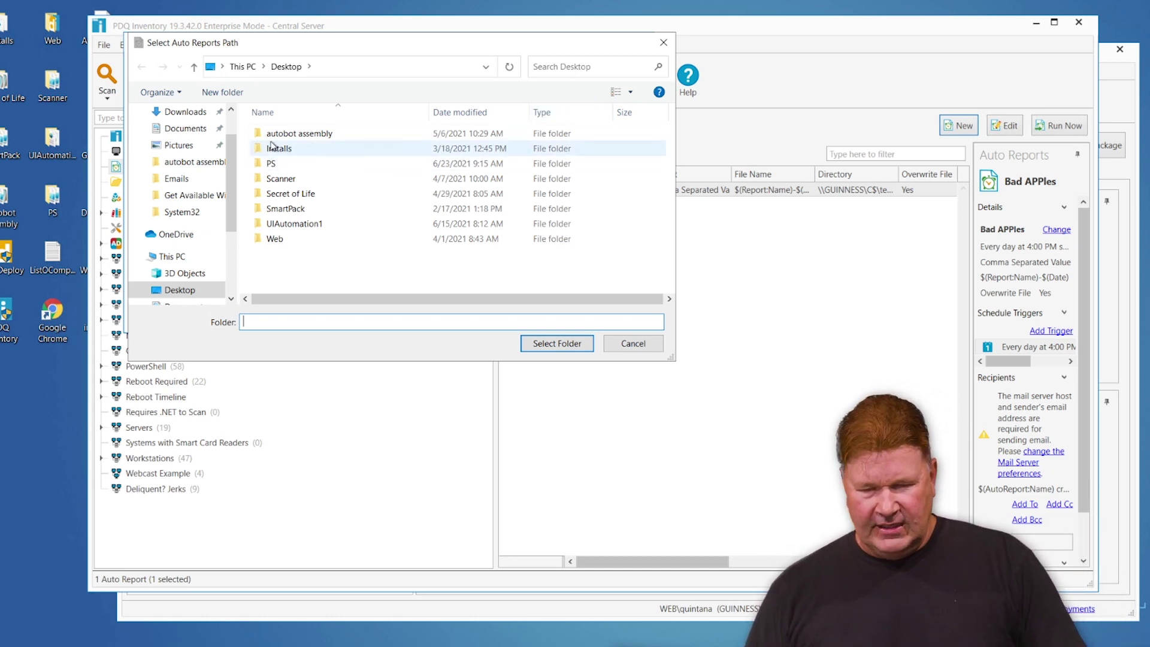
{"action": "left_click", "coordinate": [183, 291]}
{"action": "left_click", "coordinate": [545, 344]}
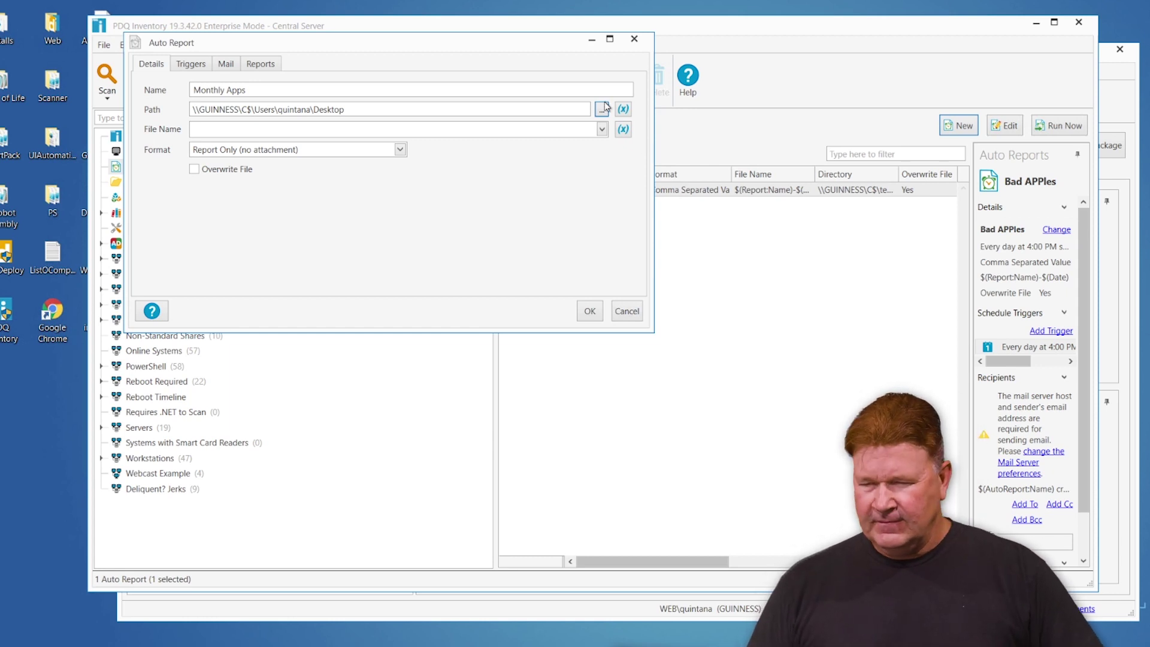
Set the auto report's file name to $(Report:Name)-$(Date) and its format to Comma Separated Values (.csv).
{"action": "left_click", "coordinate": [602, 129]}
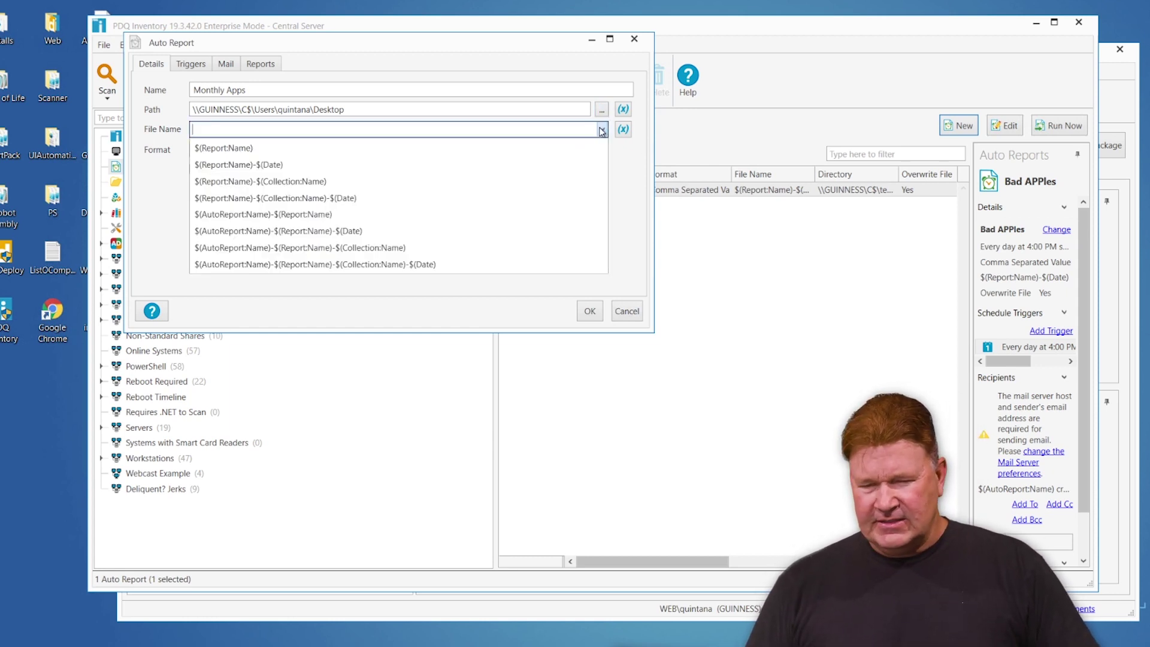
{"action": "left_click", "coordinate": [252, 165]}
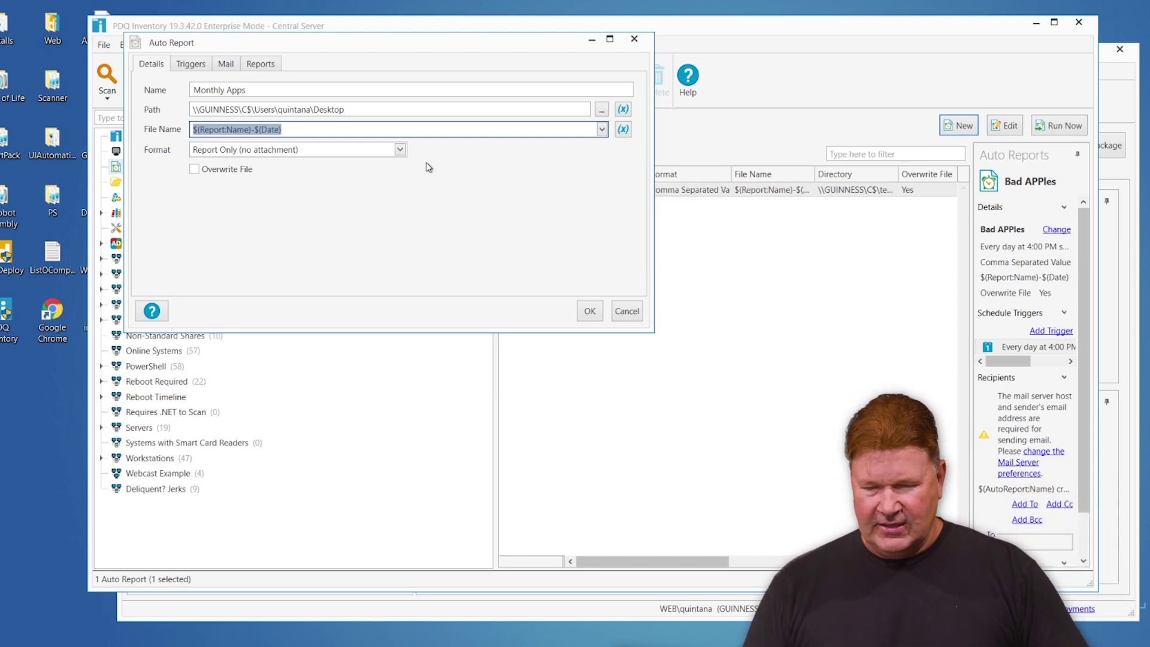
{"action": "left_click", "coordinate": [400, 149]}
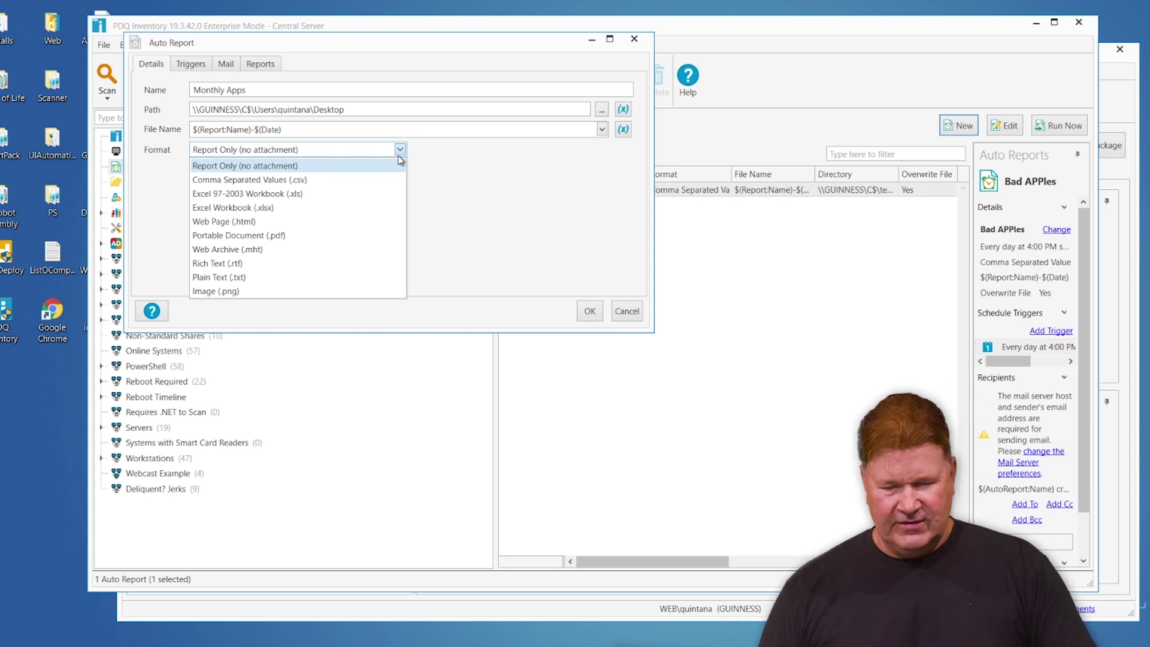
{"action": "left_click", "coordinate": [294, 167]}
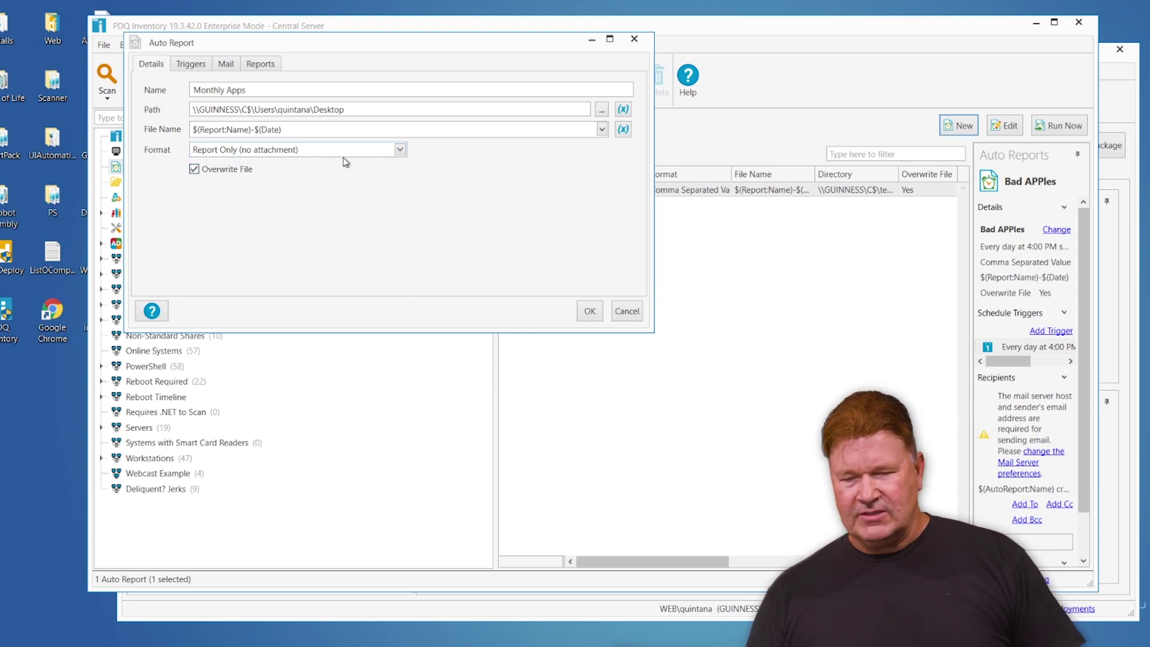
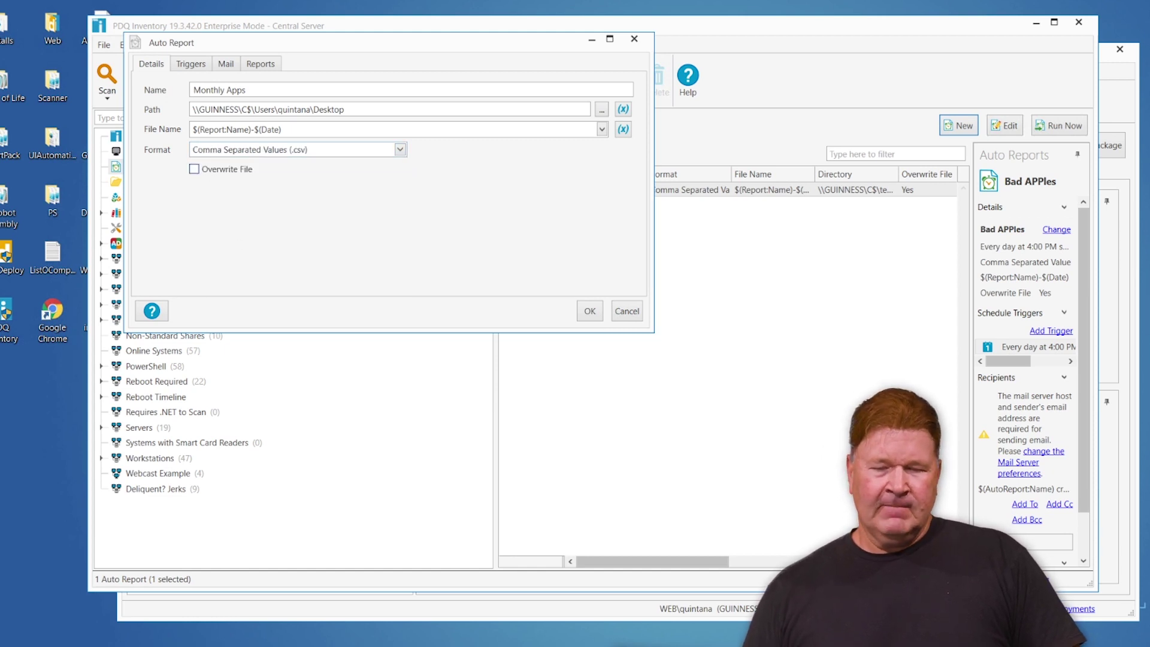
Add a monthly trigger that runs the auto report on the second Monday of every month.
{"action": "left_click", "coordinate": [190, 64]}
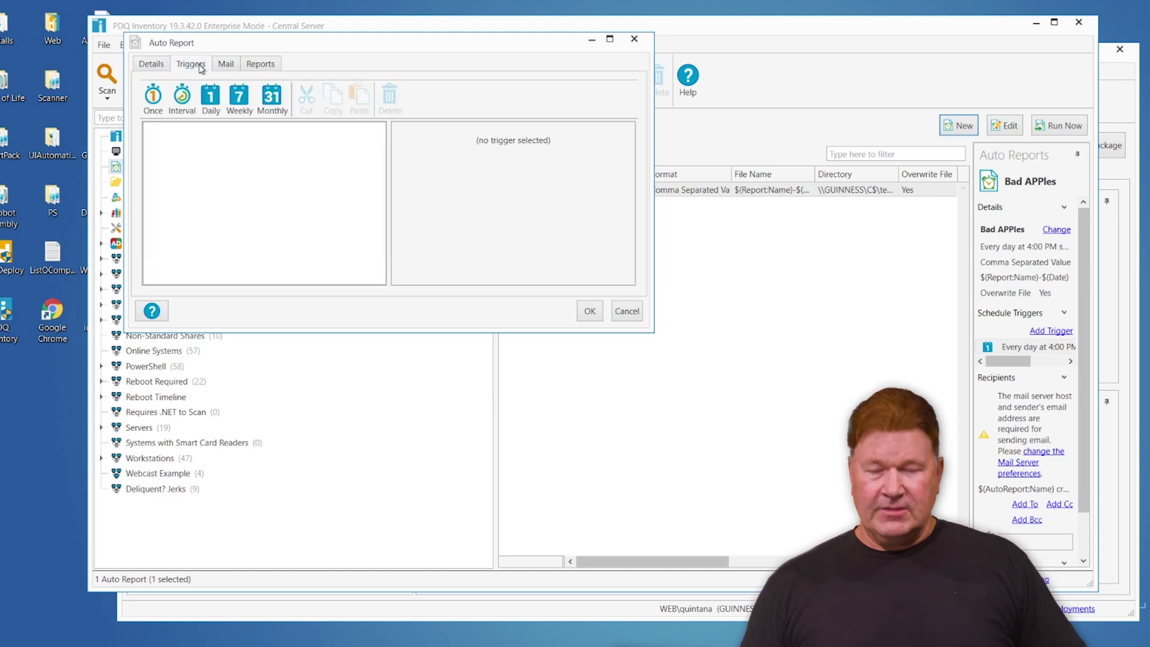
{"action": "left_click", "coordinate": [272, 97]}
{"action": "left_click", "coordinate": [399, 220]}
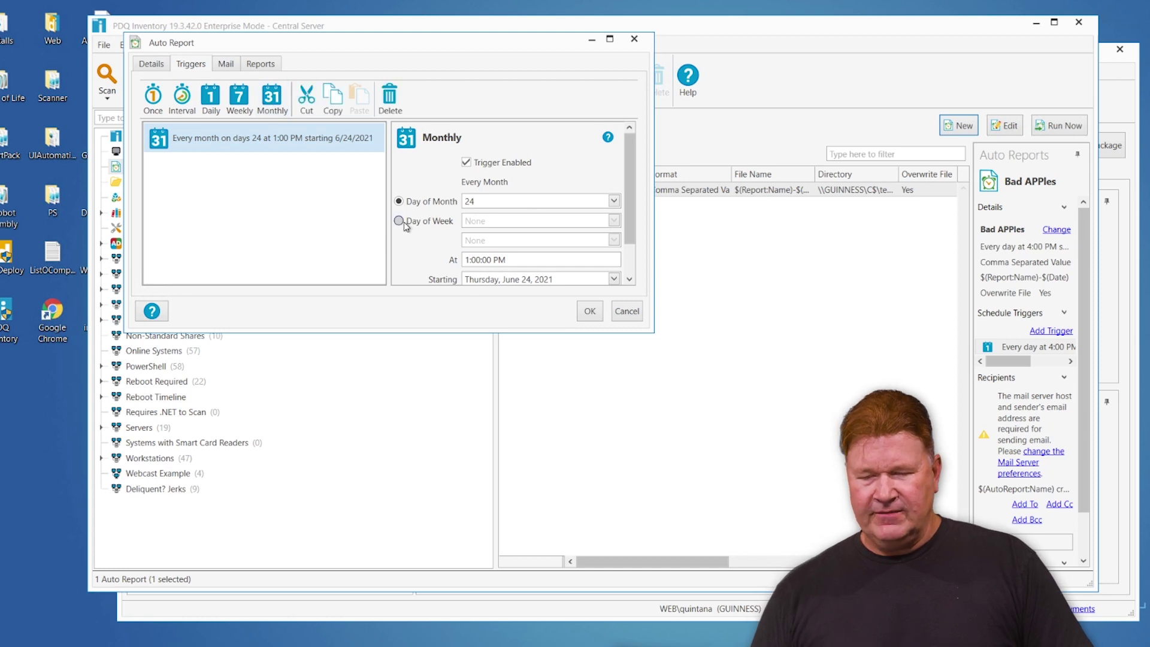
{"action": "left_click", "coordinate": [613, 222]}
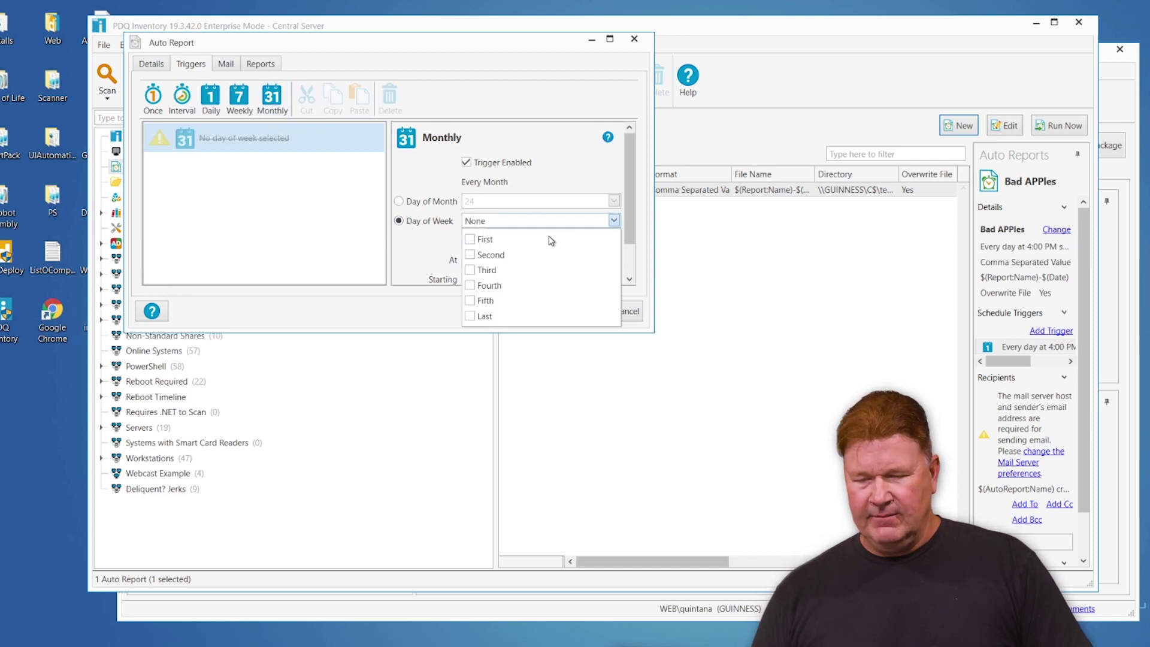
{"action": "left_click", "coordinate": [470, 255]}
{"action": "left_click", "coordinate": [454, 251]}
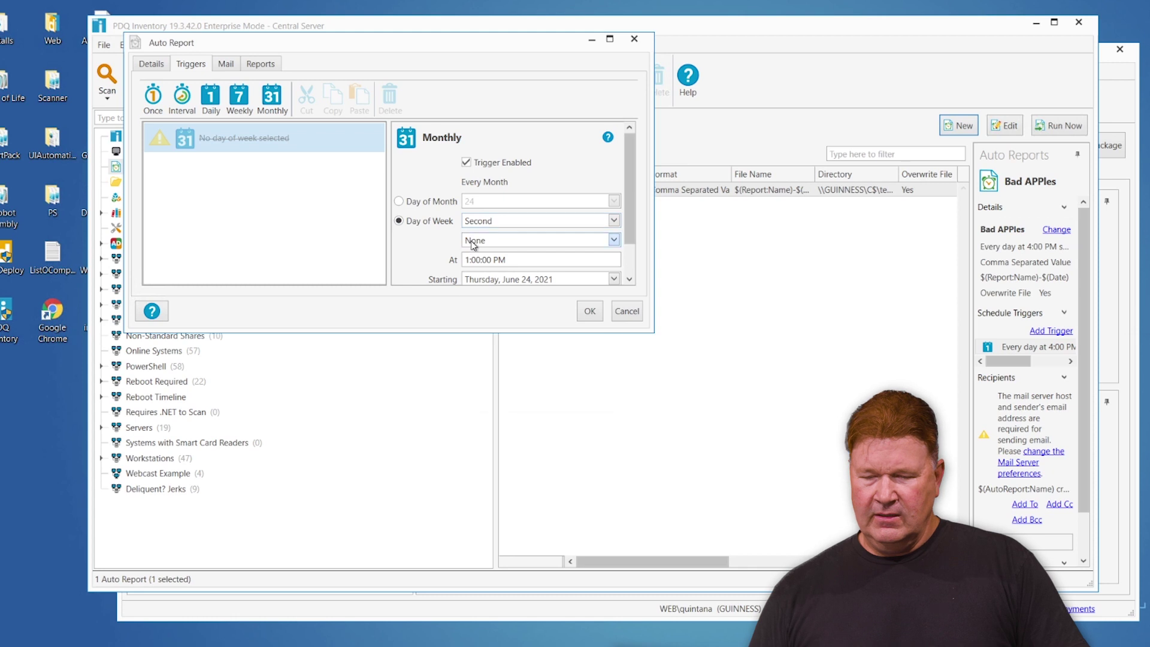
{"action": "left_click", "coordinate": [473, 242]}
{"action": "left_click", "coordinate": [471, 324]}
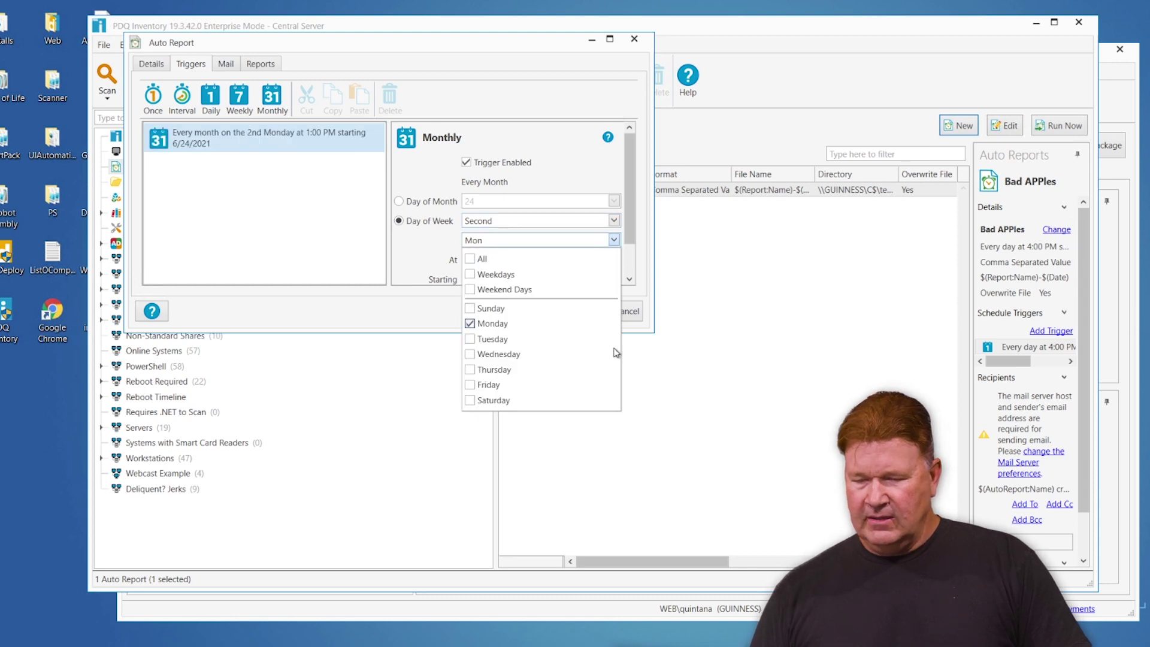
{"action": "left_click", "coordinate": [418, 252]}
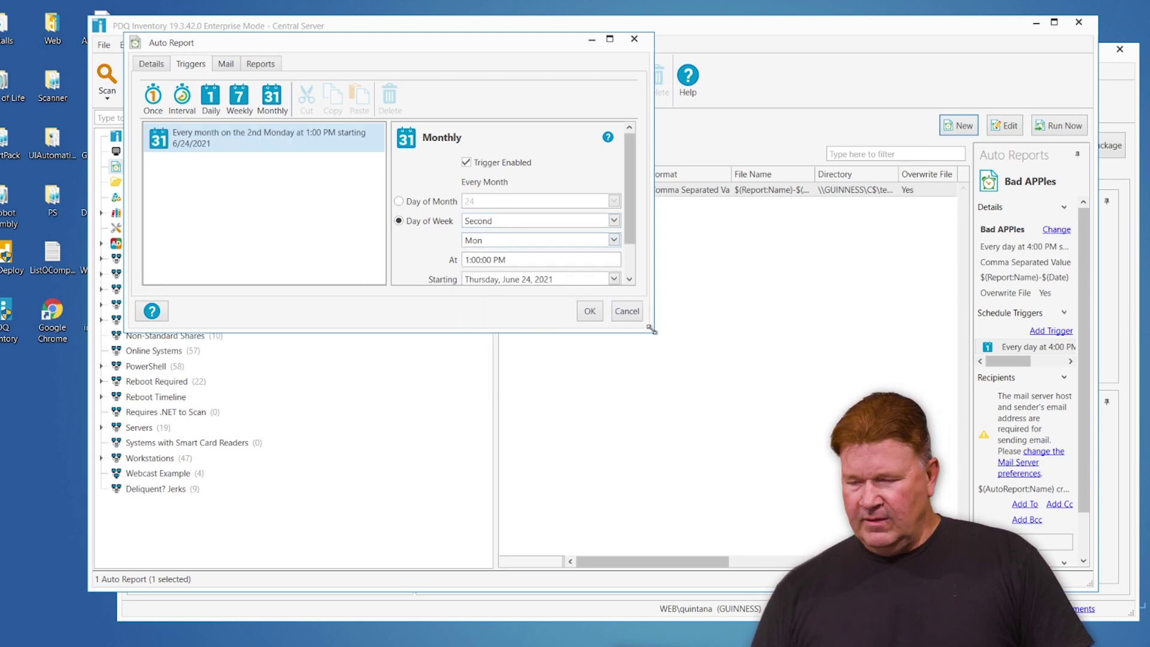
Enlarge the auto report window and set the monthly trigger's time to 6:00:00 AM.
{"action": "left_click_drag", "start_coordinate": [658, 334], "coordinate": [732, 395]}
{"action": "double_click", "coordinate": [537, 260]}
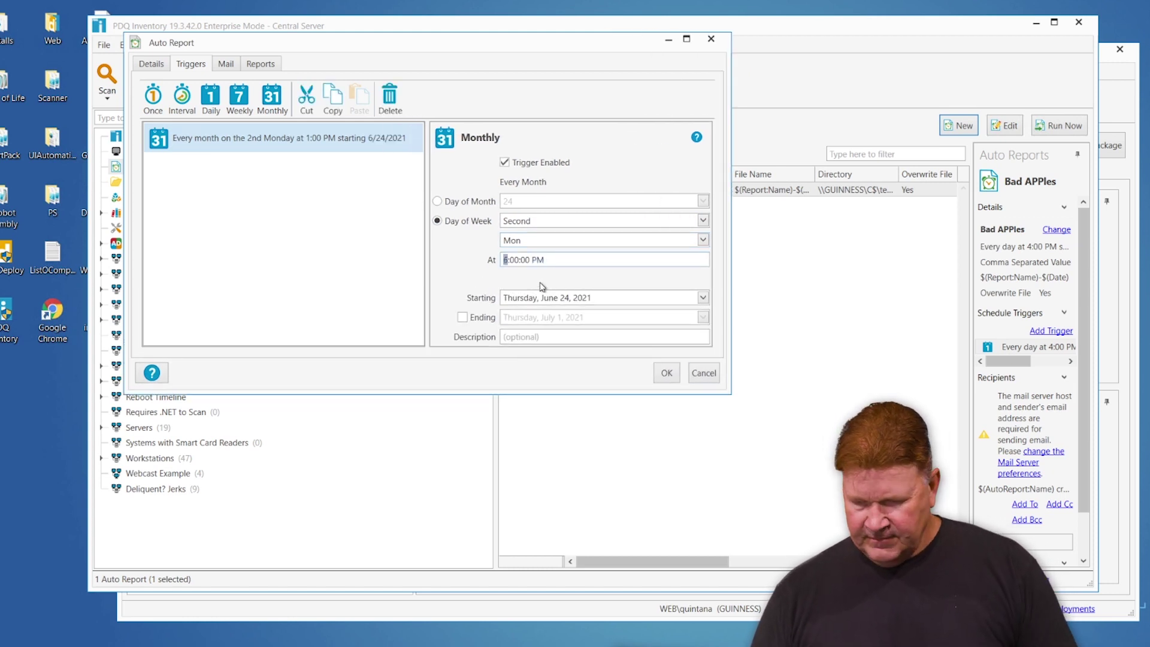
{"action": "type", "text": "6"}
{"action": "left_click", "coordinate": [537, 260]}
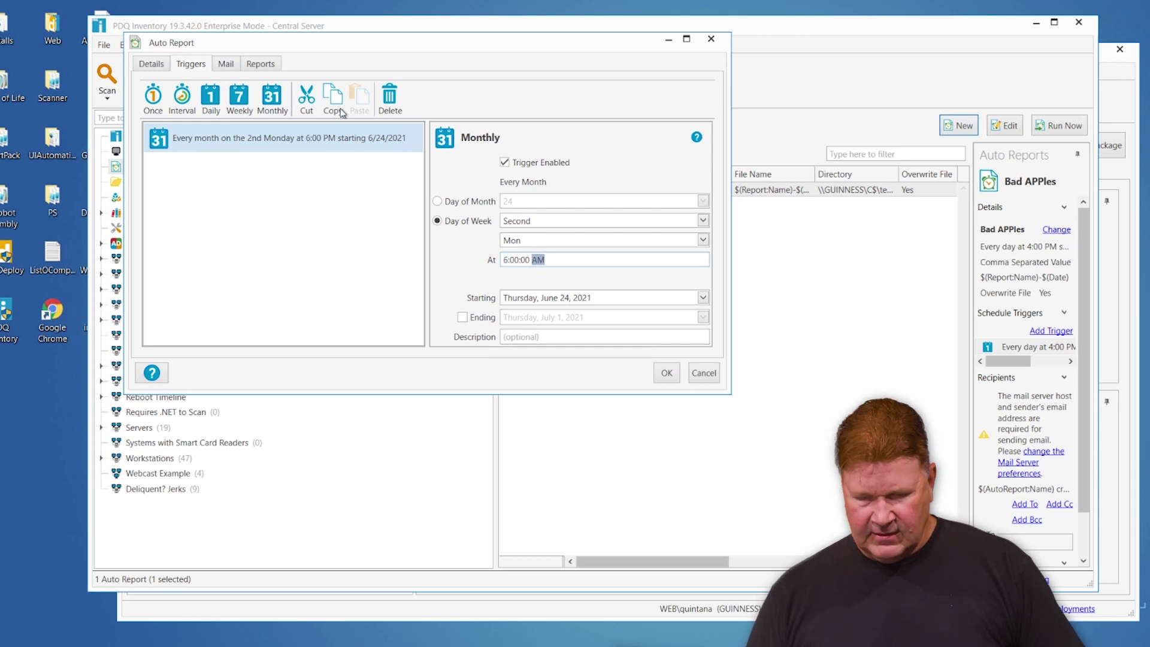
Review the auto report's mail settings and the linked mail server preferences.
{"action": "left_click", "coordinate": [227, 65]}
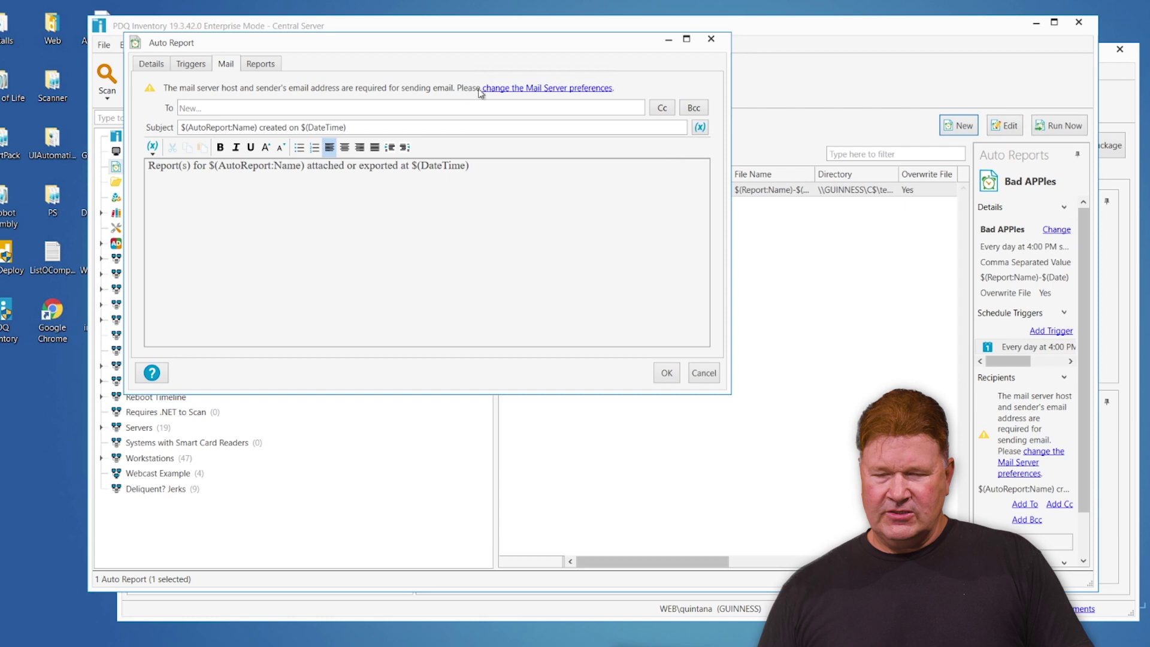
{"action": "left_click", "coordinate": [526, 89]}
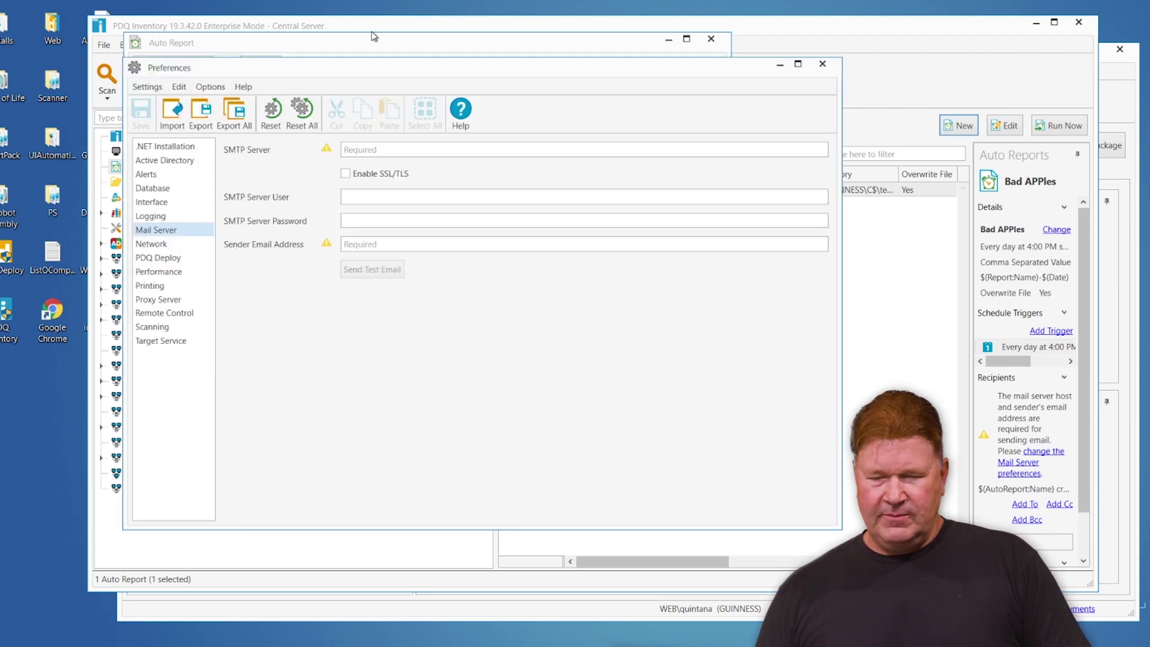
{"action": "left_click", "coordinate": [822, 64]}
Attach the Applications report for the All Computers collection to the auto report and save it.
{"action": "left_click", "coordinate": [258, 63]}
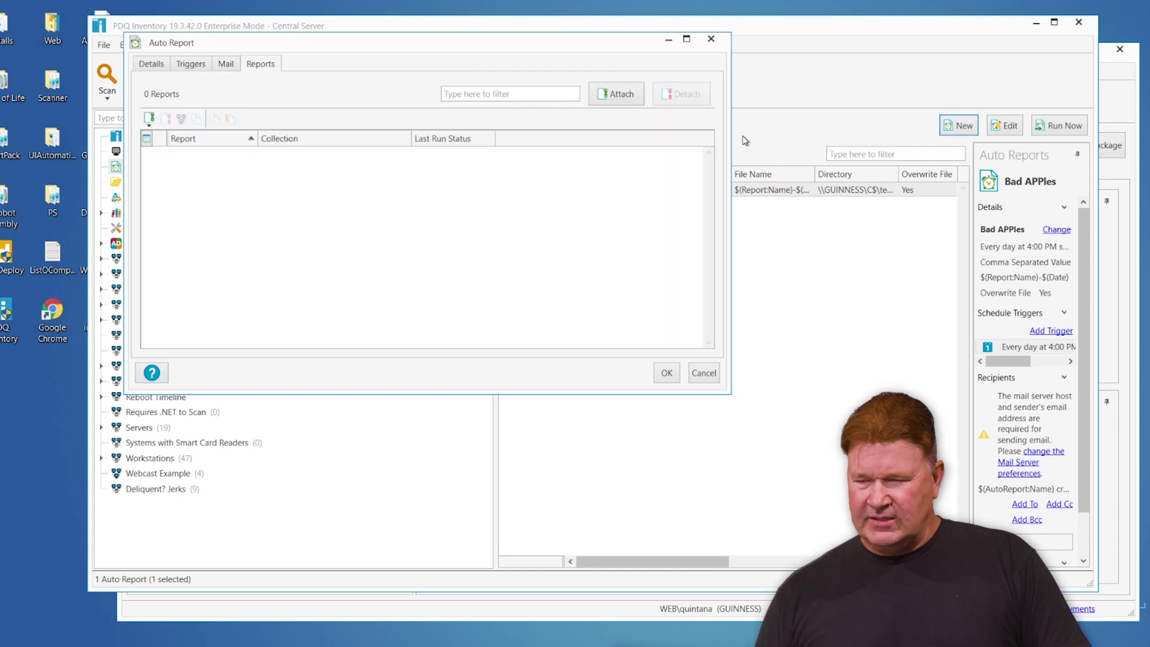
{"action": "left_click", "coordinate": [627, 99]}
{"action": "left_click", "coordinate": [628, 129]}
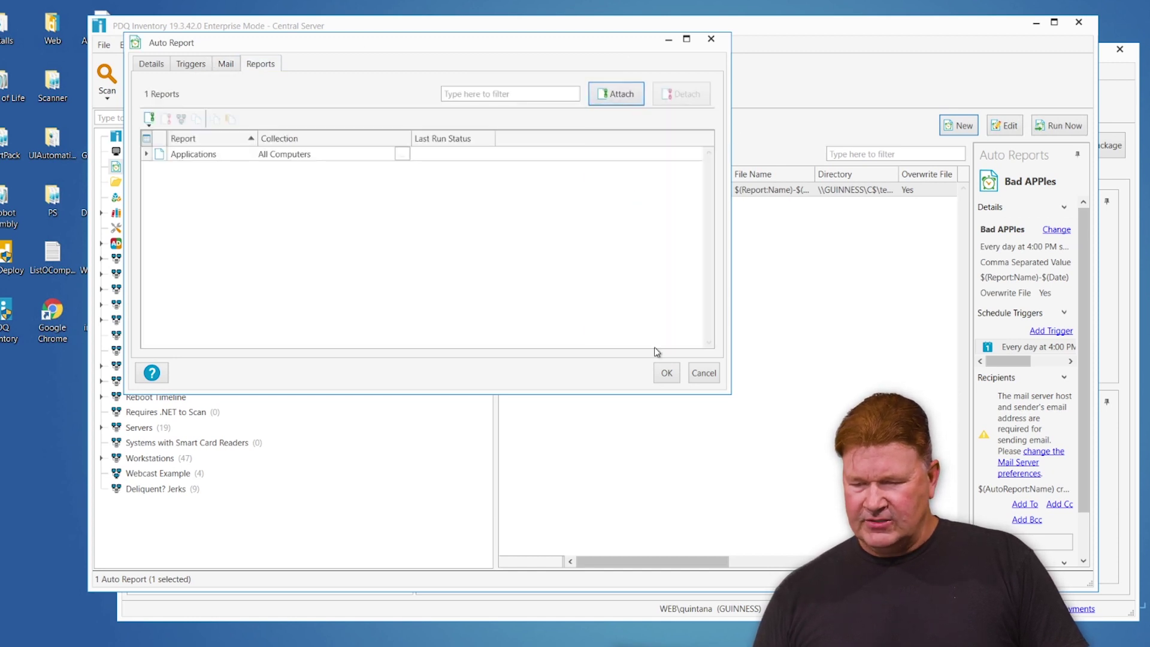
{"action": "left_click", "coordinate": [666, 372]}
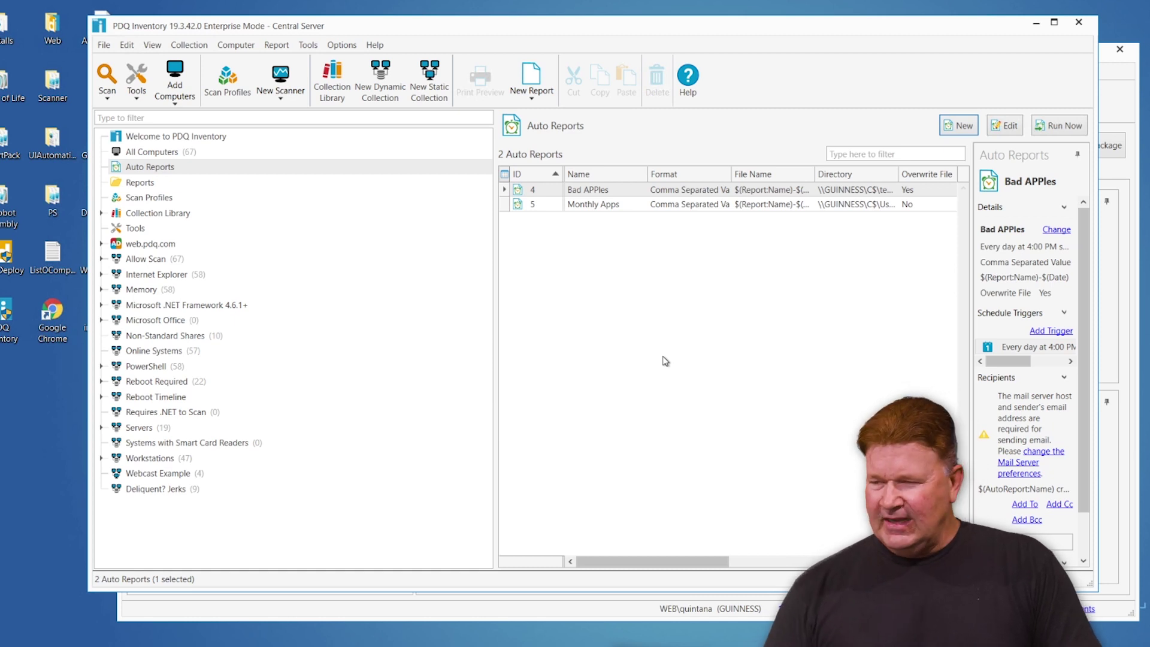
Switch to PDQ Deploy and review the Auto Download approval settings in its preferences.
{"action": "left_click", "coordinate": [1108, 108]}
{"action": "left_click", "coordinate": [251, 71]}
{"action": "left_click", "coordinate": [268, 172]}
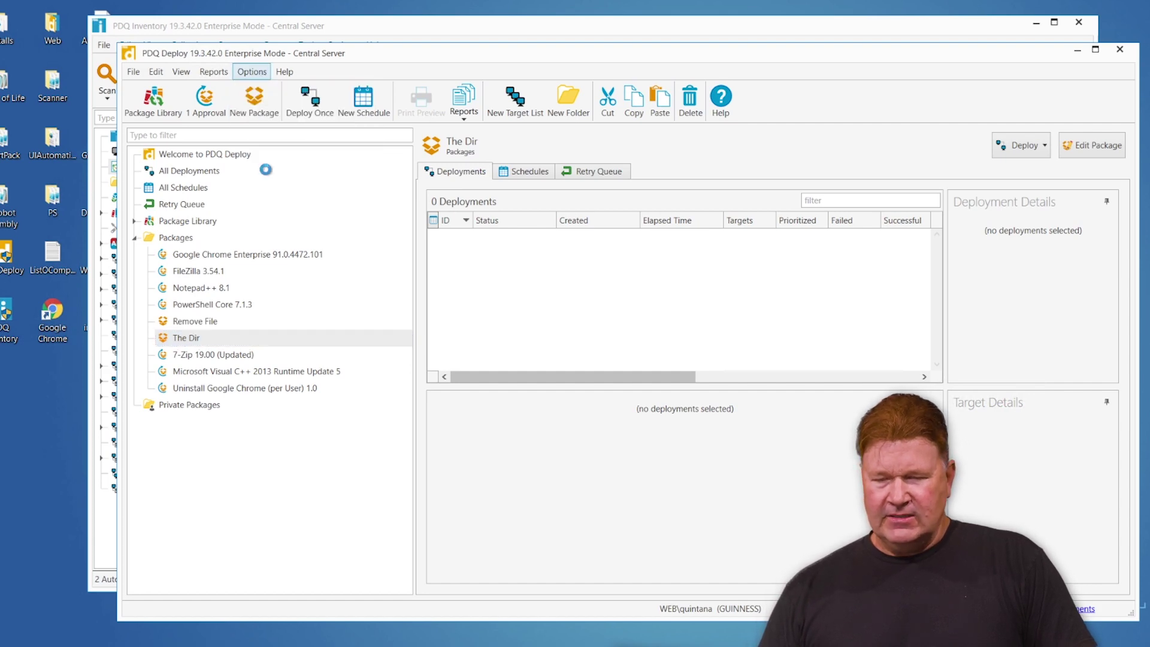
{"action": "left_click", "coordinate": [102, 73]}
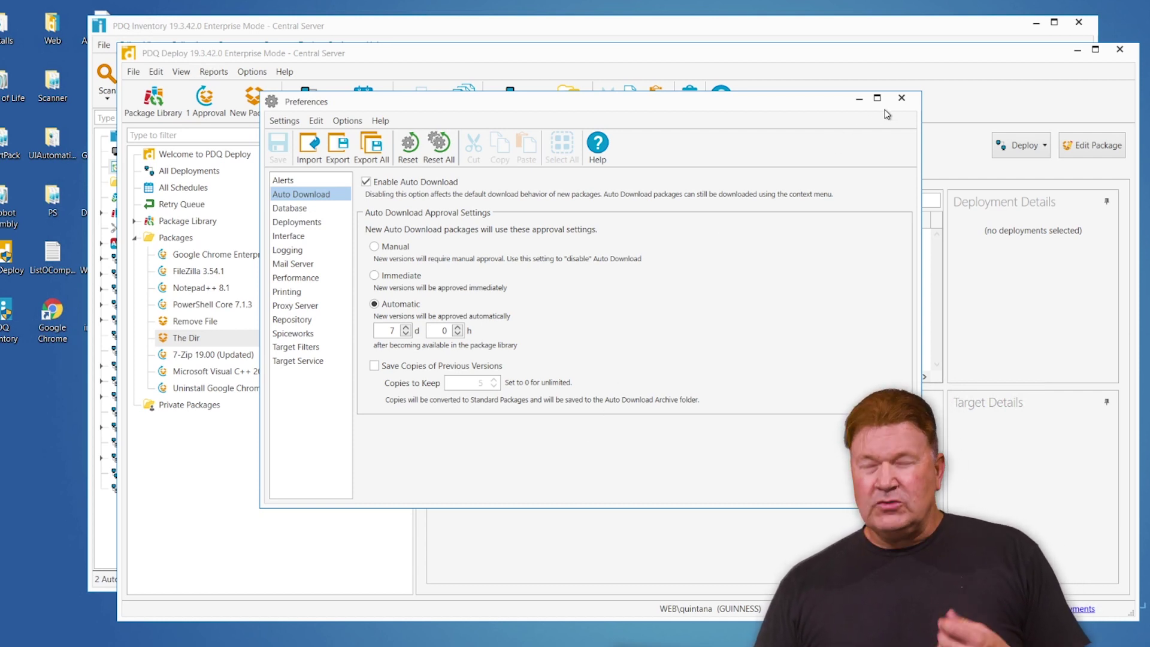
{"action": "left_click", "coordinate": [901, 99]}
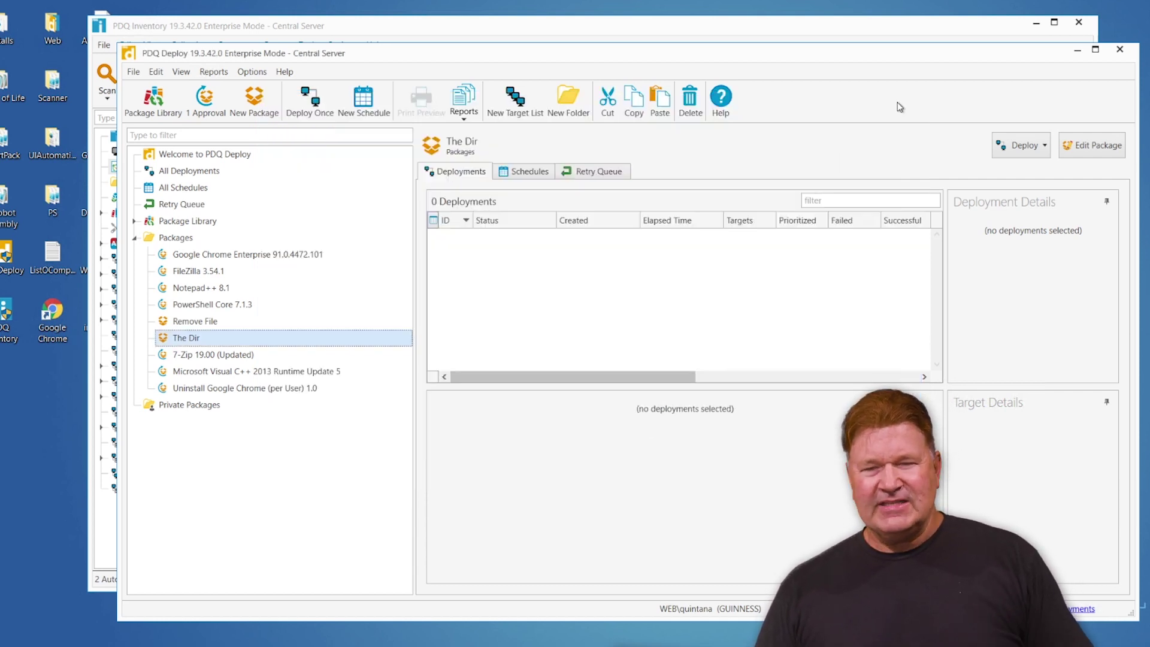
Start a new deployment schedule for the Google Chrome Enterprise package and name it Chrome.
{"action": "left_click", "coordinate": [223, 259]}
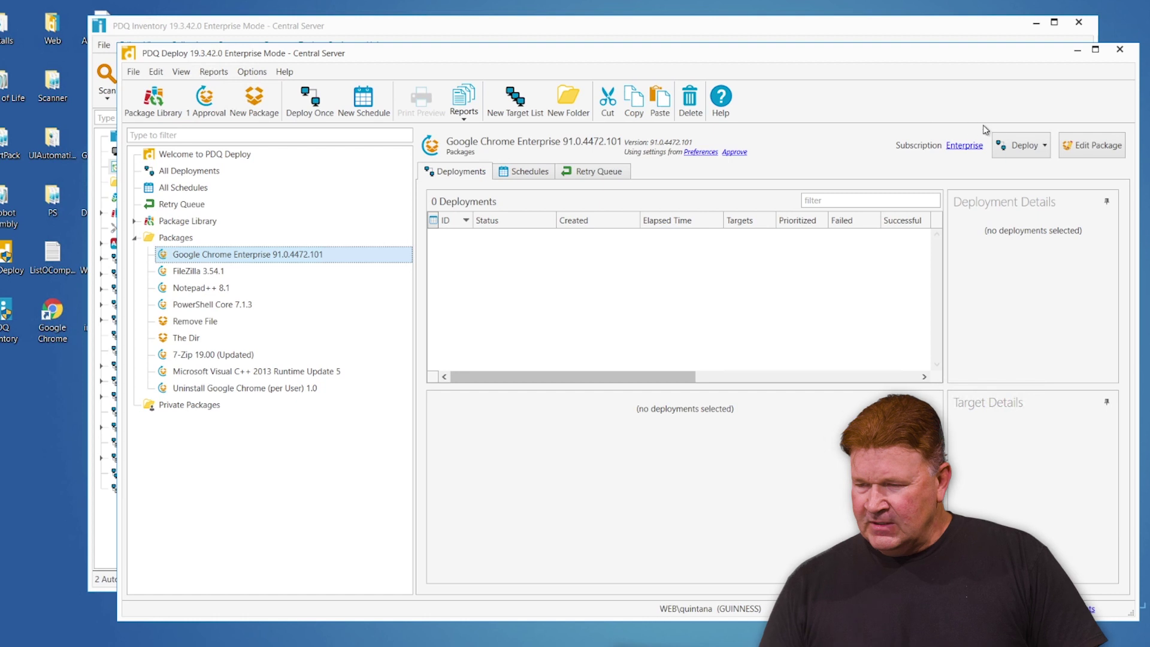
{"action": "left_click", "coordinate": [1008, 145]}
{"action": "left_click", "coordinate": [1024, 167]}
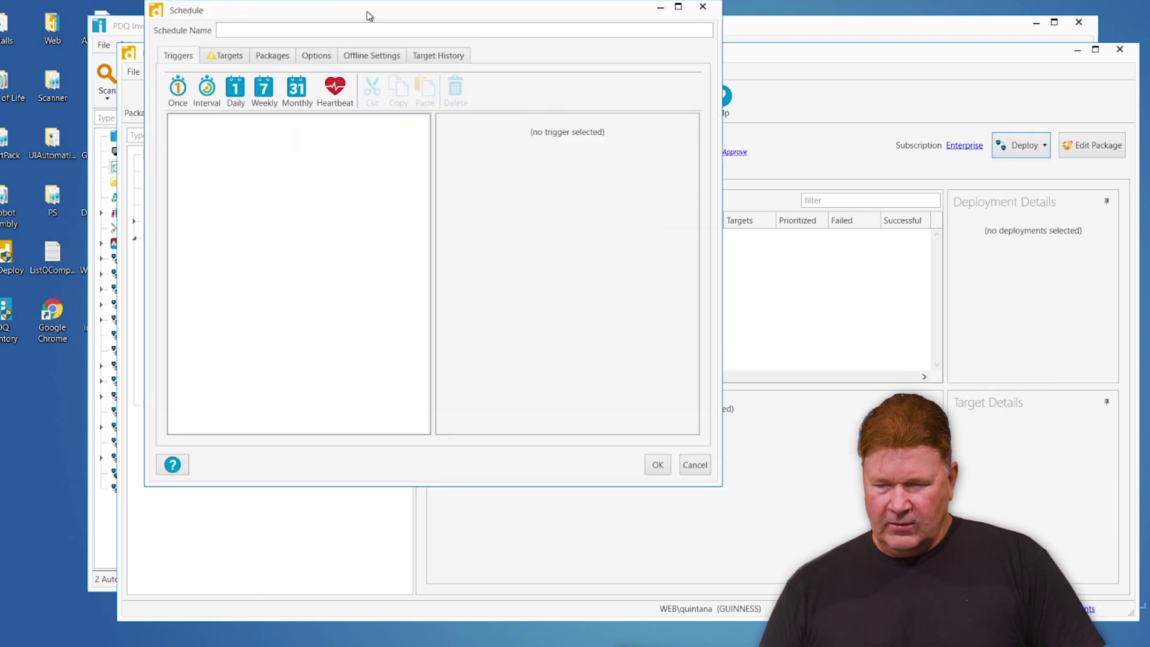
{"action": "type", "text": "Chrome"}
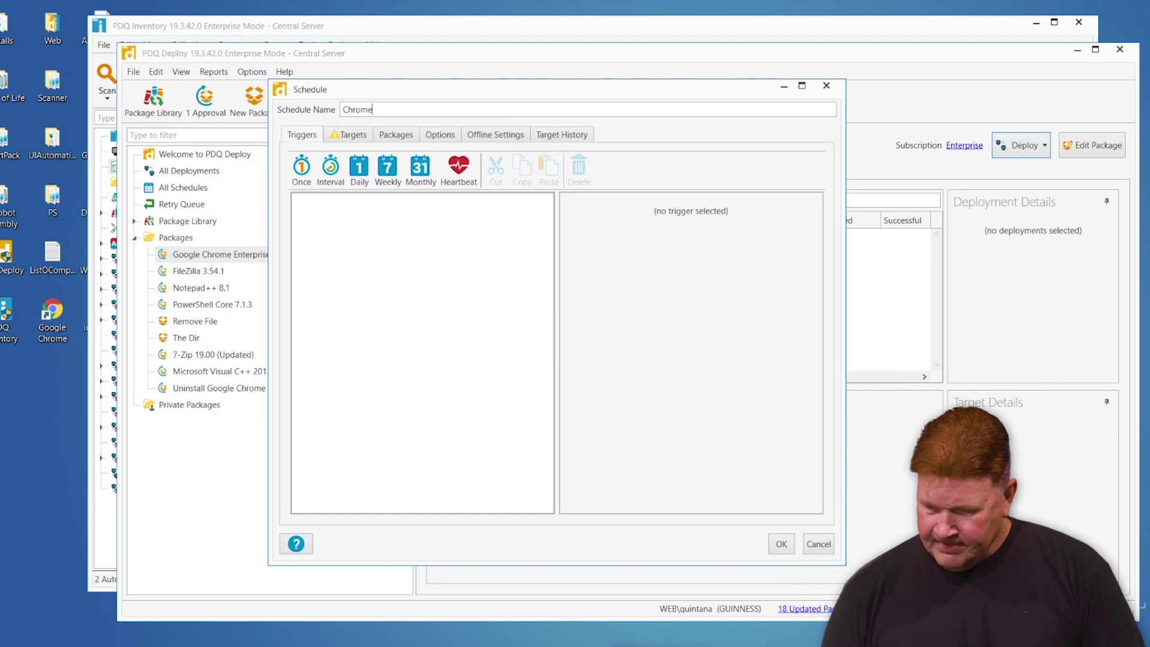
Add a weekly trigger to the schedule that runs only on Friday at 8:00:00 PM.
{"action": "left_click", "coordinate": [388, 169]}
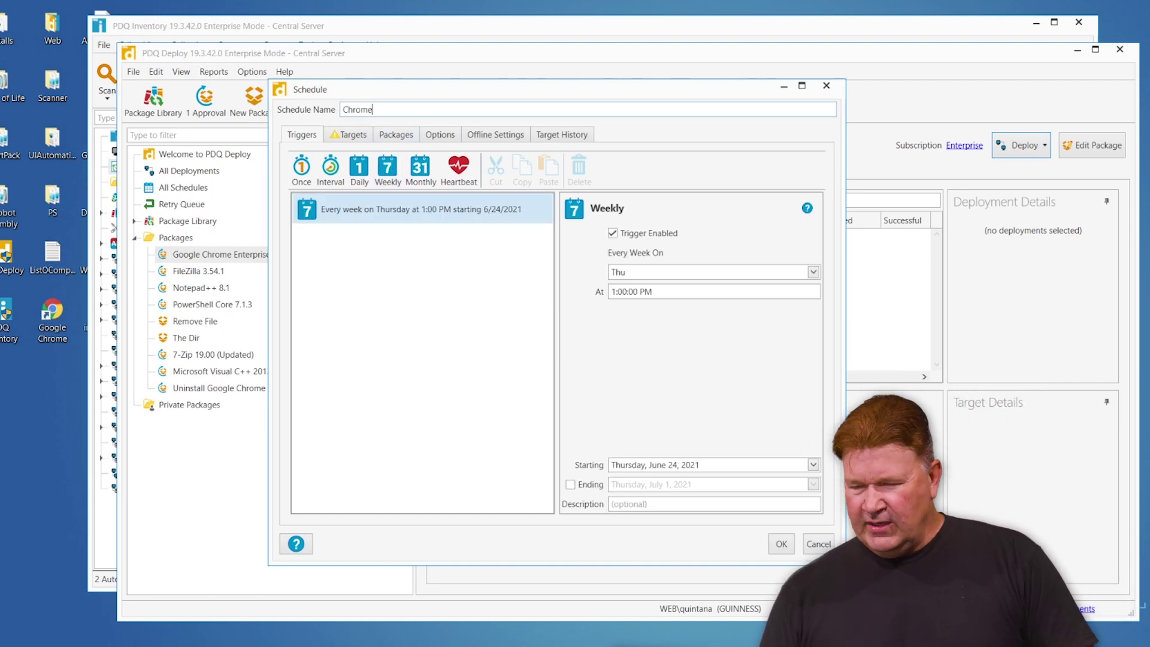
{"action": "left_click", "coordinate": [640, 272]}
{"action": "left_click", "coordinate": [617, 417]}
{"action": "left_click", "coordinate": [616, 402]}
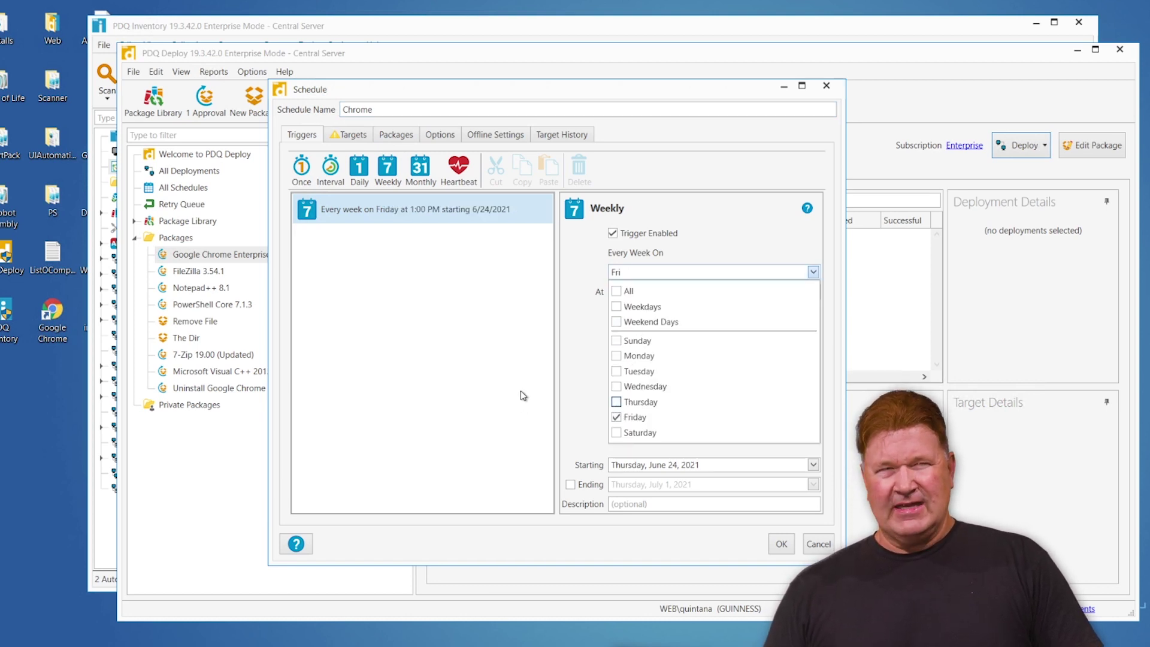
{"action": "left_click", "coordinate": [563, 335]}
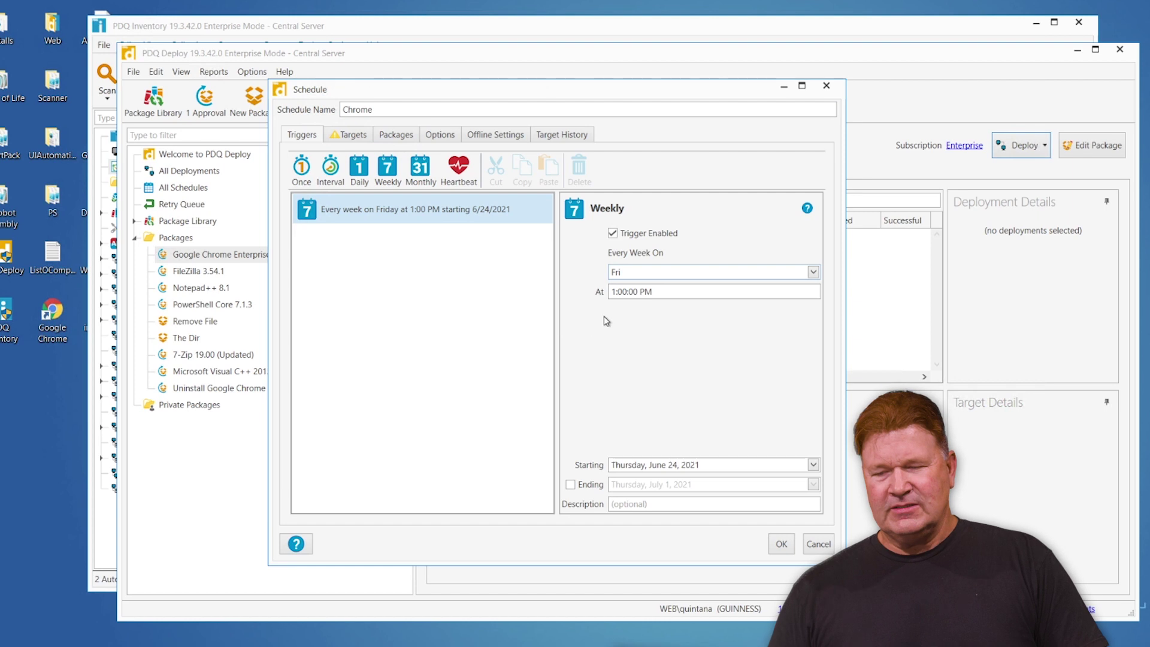
{"action": "left_click", "coordinate": [614, 293]}
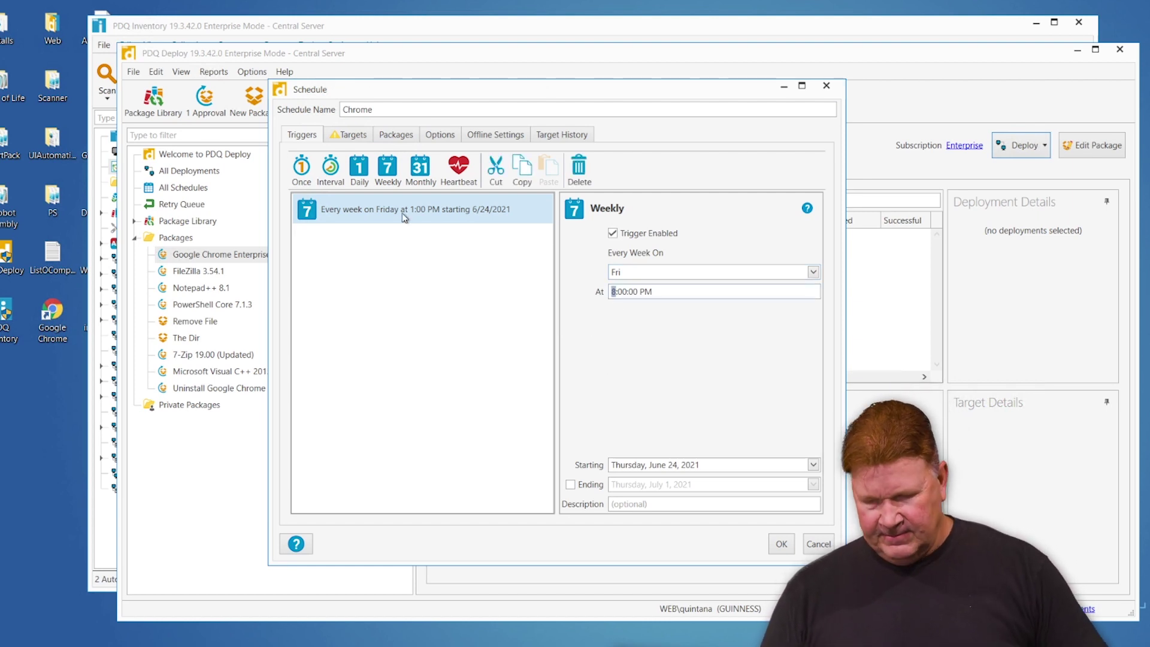
Add a heartbeat trigger to the schedule with a starting date of Saturday, June 26, 2021.
{"action": "left_click", "coordinate": [469, 173]}
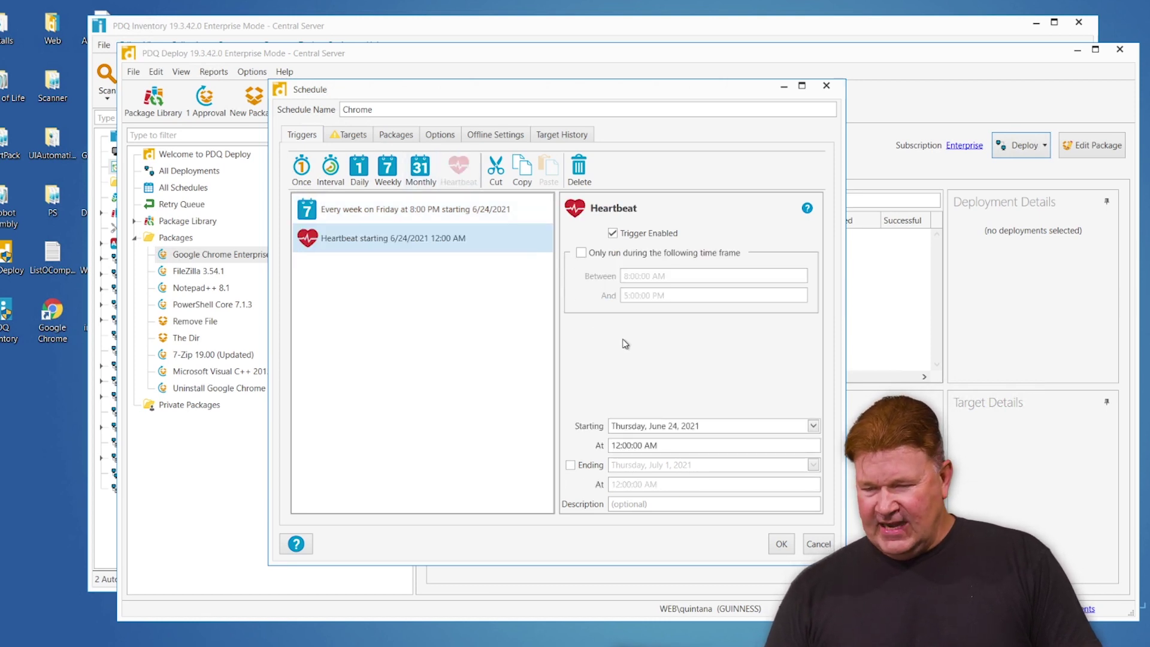
{"action": "left_click", "coordinate": [812, 427]}
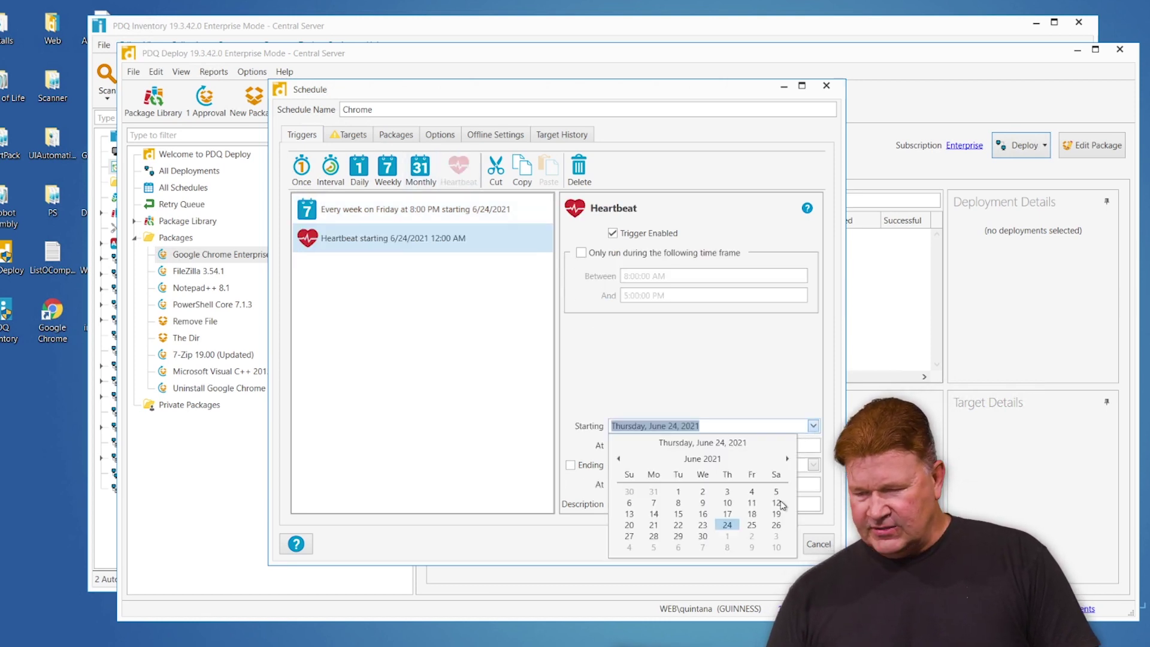
{"action": "left_click", "coordinate": [776, 525]}
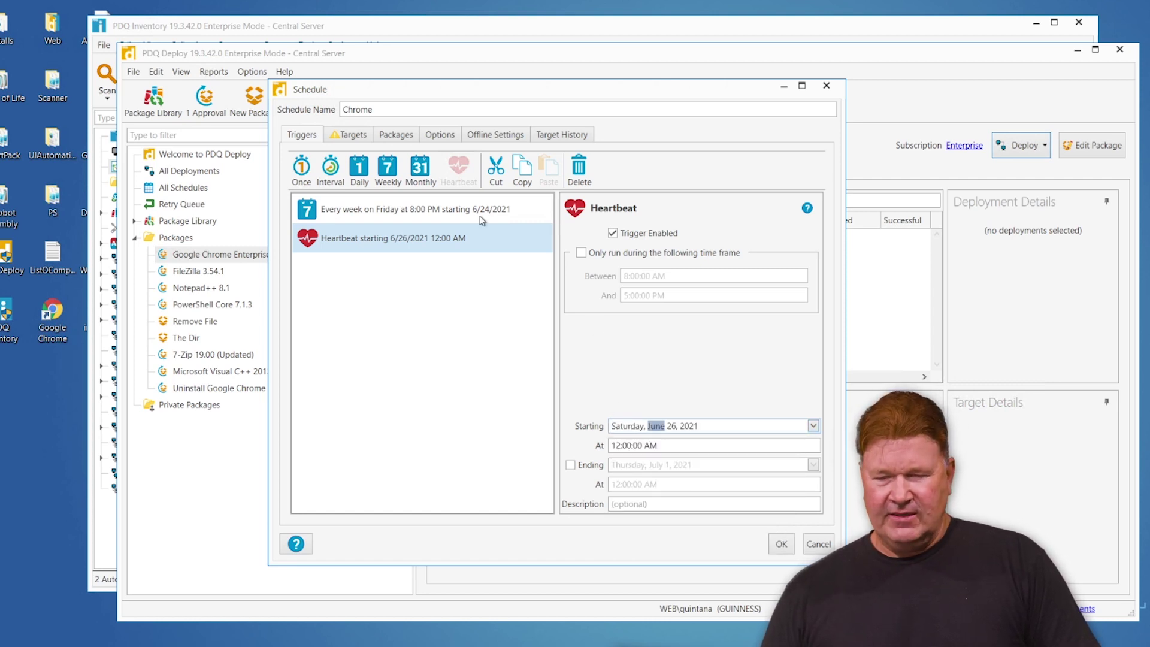
Open the PDQ Inventory collection selection for the schedule's targets.
{"action": "left_click", "coordinate": [346, 136]}
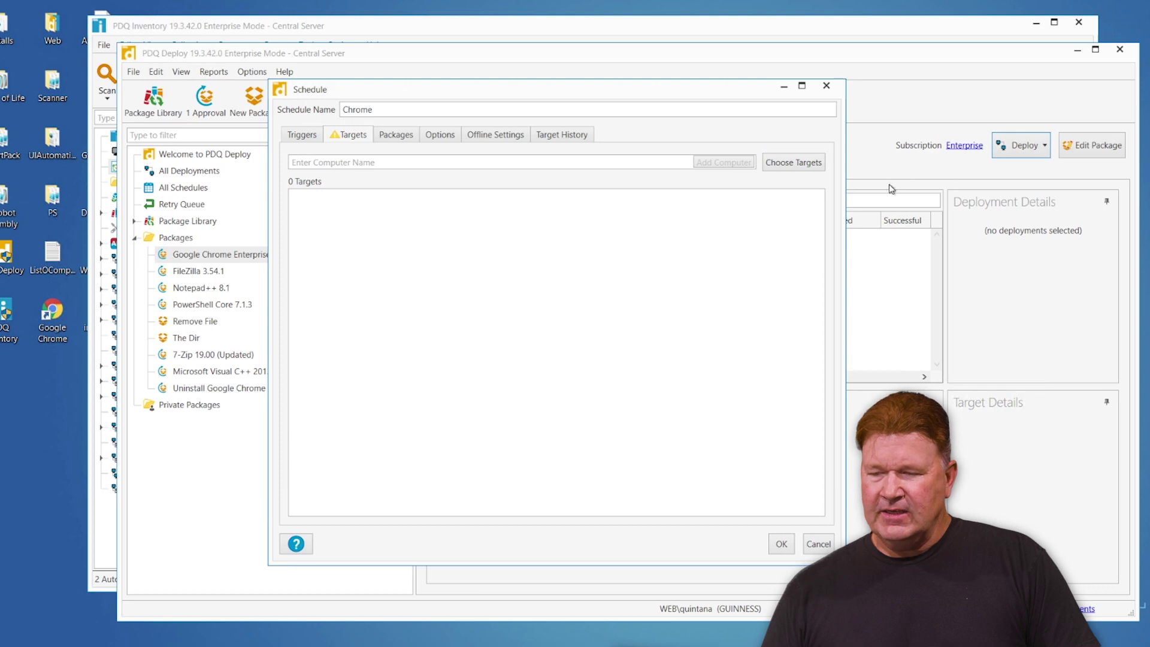
{"action": "left_click", "coordinate": [812, 164]}
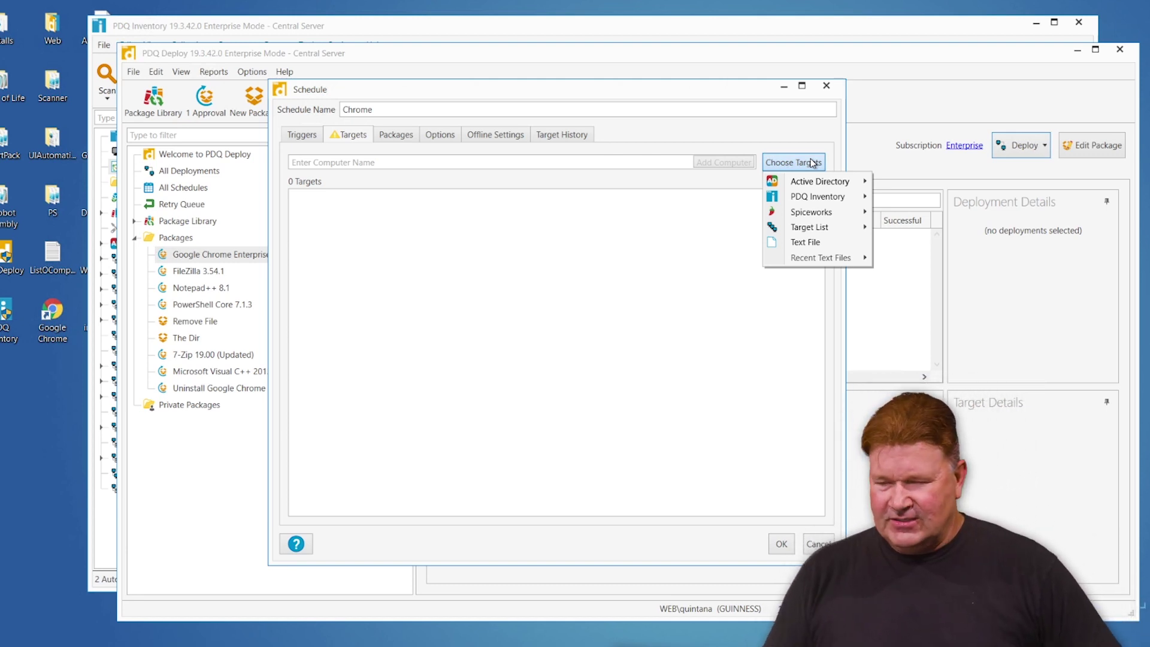
{"action": "mouse_move", "coordinate": [834, 198]}
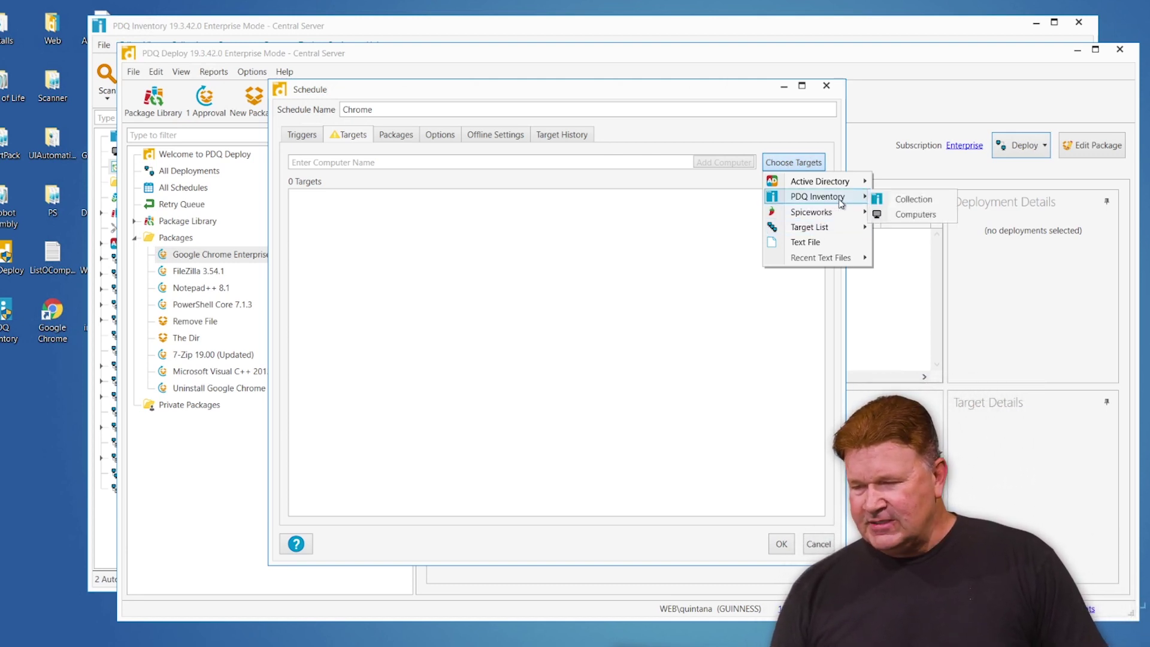
{"action": "left_click", "coordinate": [904, 199]}
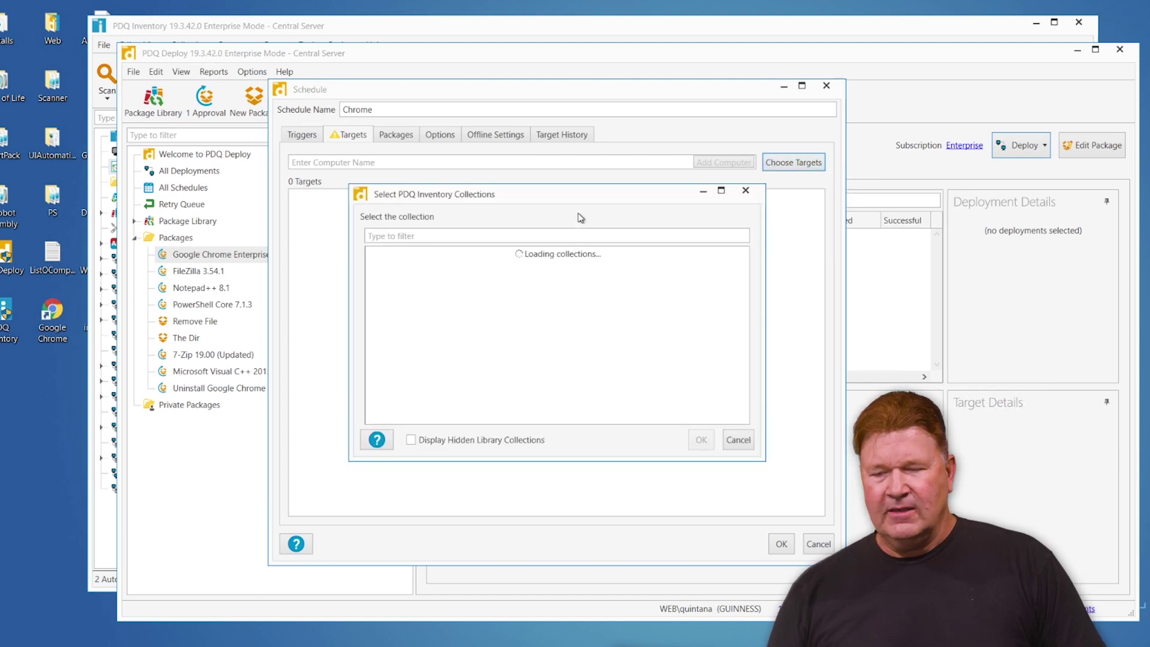
Switch to PDQ Inventory and view the computers in the library's Chrome Enterprise (Old) collection.
{"action": "left_click", "coordinate": [141, 35]}
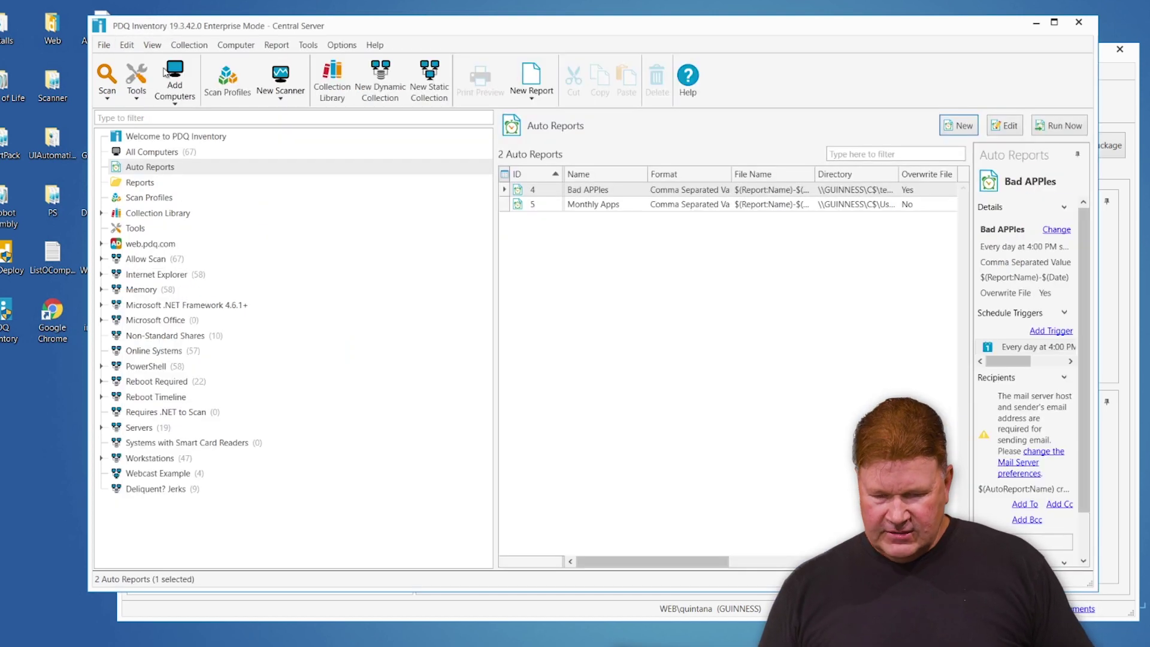
{"action": "left_click", "coordinate": [102, 214]}
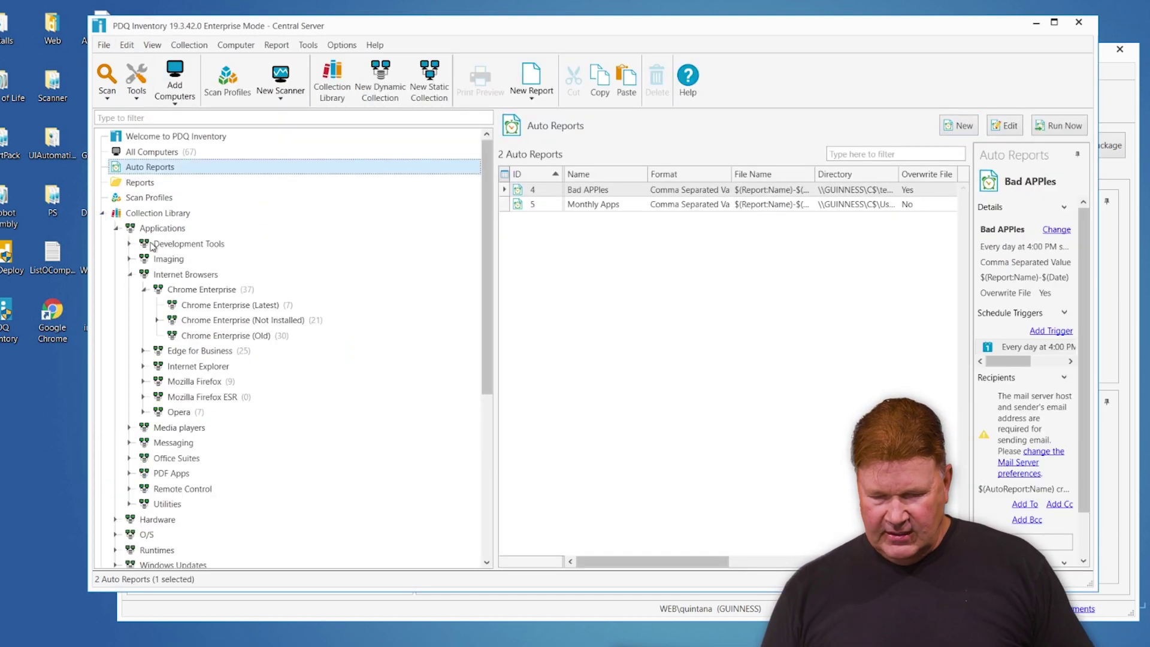
{"action": "left_click", "coordinate": [216, 337]}
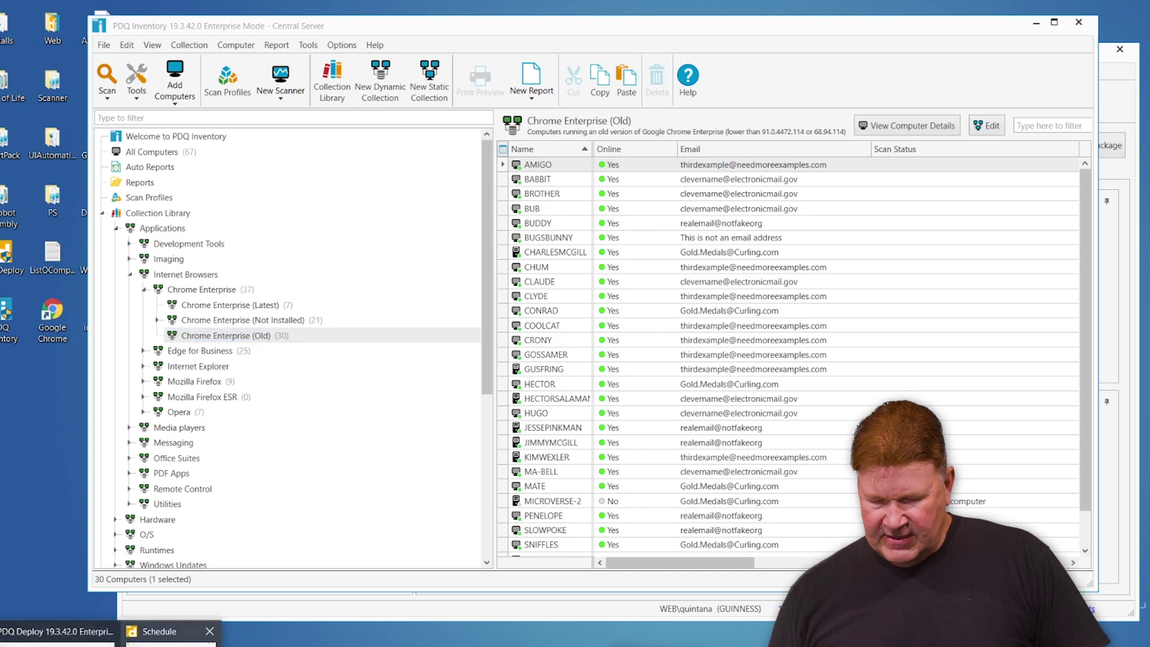
Return to the PDQ Deploy schedule and add the Chrome Enterprise (Old) library collection as its target.
{"action": "left_click", "coordinate": [171, 634]}
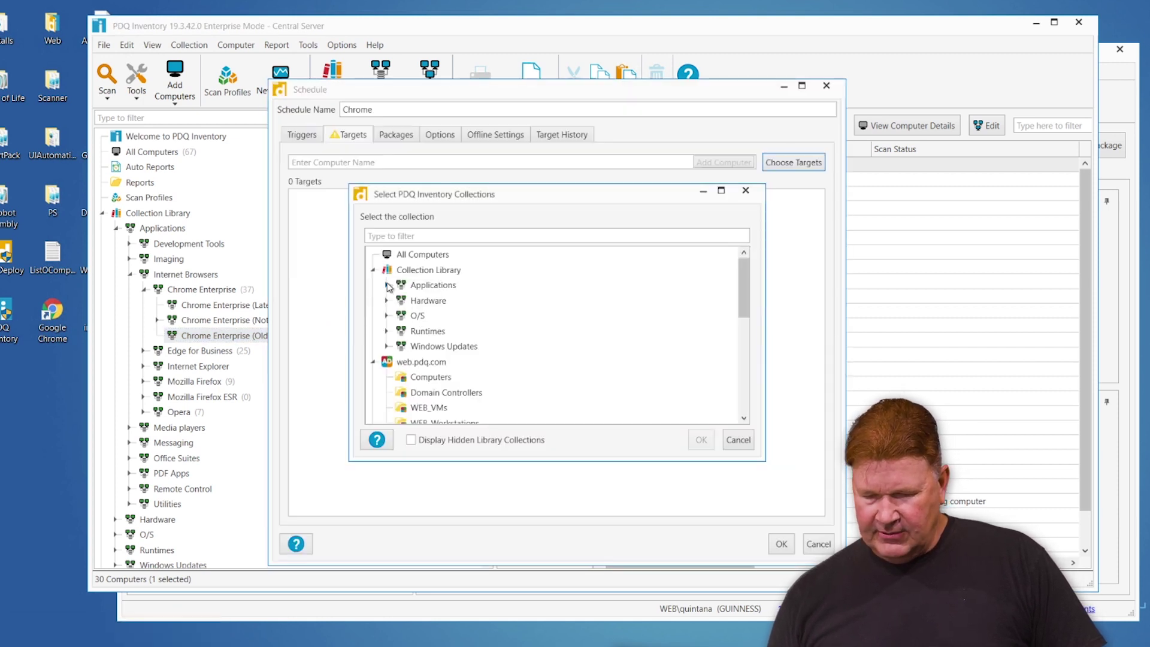
{"action": "left_click", "coordinate": [387, 286]}
{"action": "left_click", "coordinate": [467, 390]}
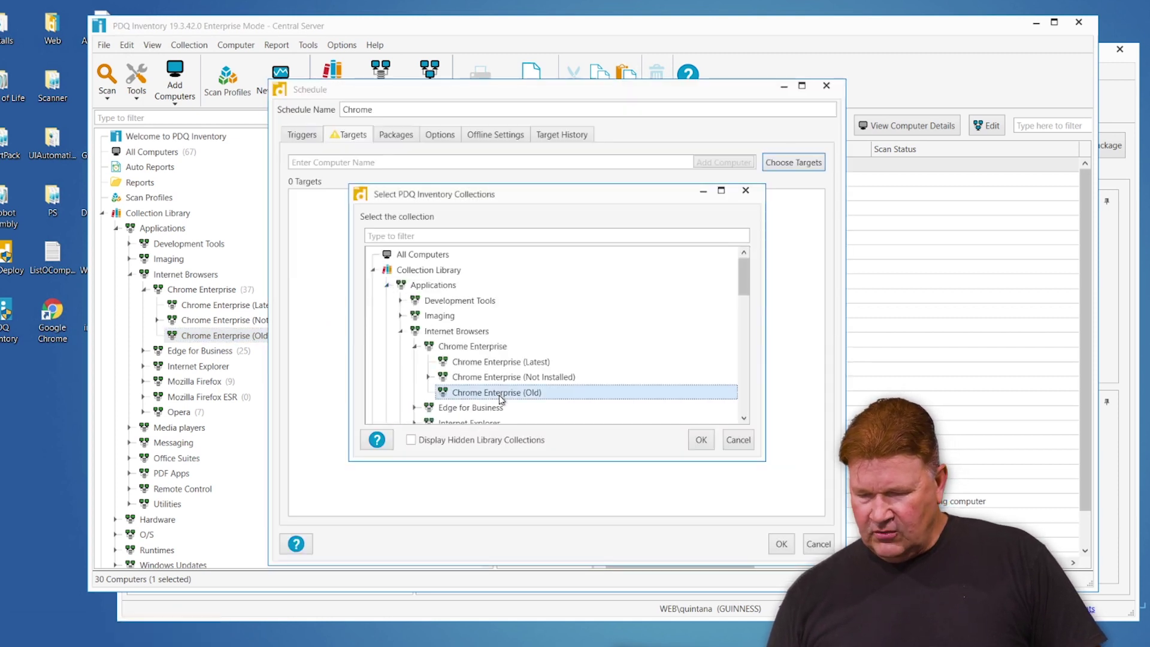
{"action": "left_click", "coordinate": [700, 441]}
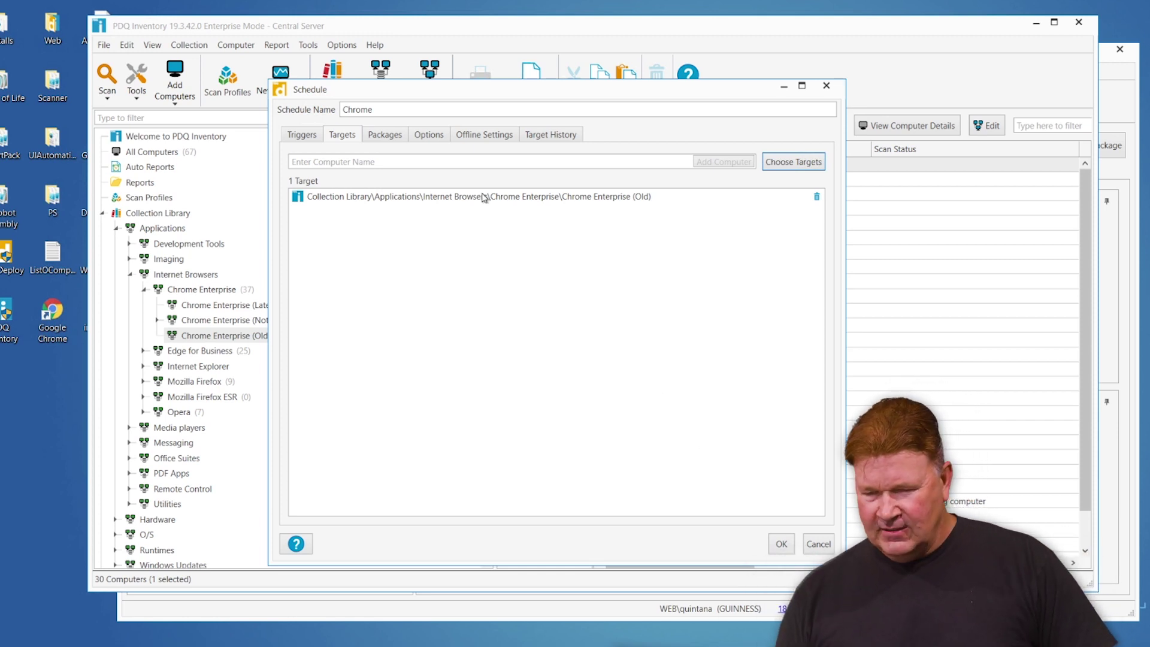
Check the schedule's attached package, enable stopping deployment to targets once they succeed, and save the schedule.
{"action": "left_click", "coordinate": [394, 134]}
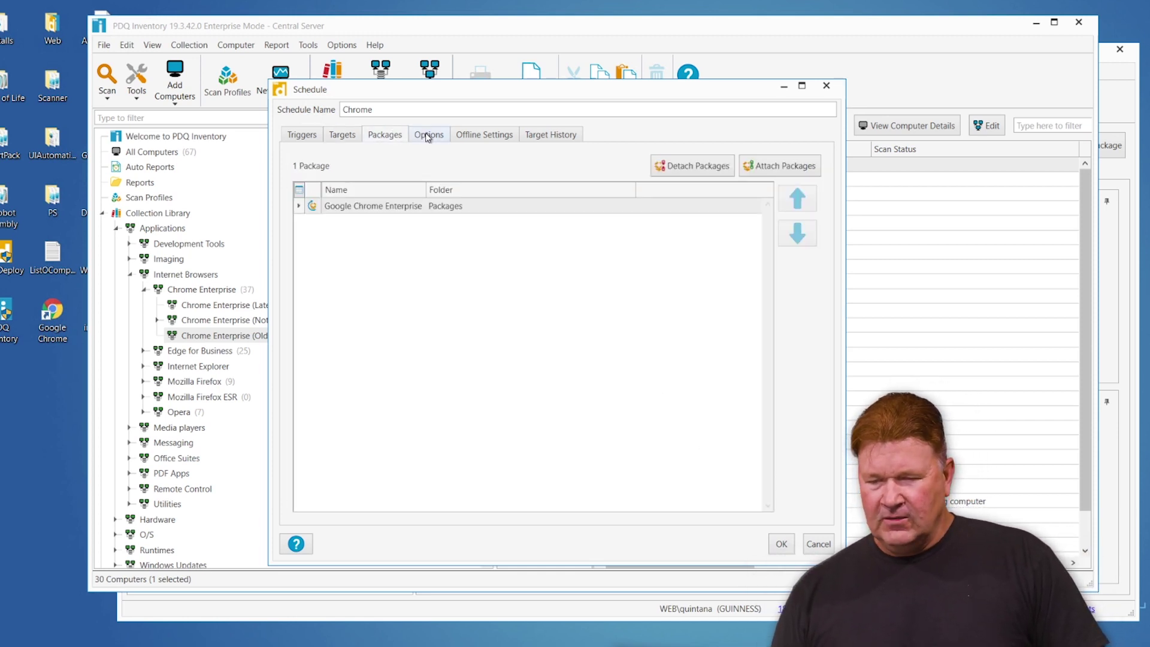
{"action": "left_click", "coordinate": [429, 135]}
{"action": "left_click", "coordinate": [348, 312]}
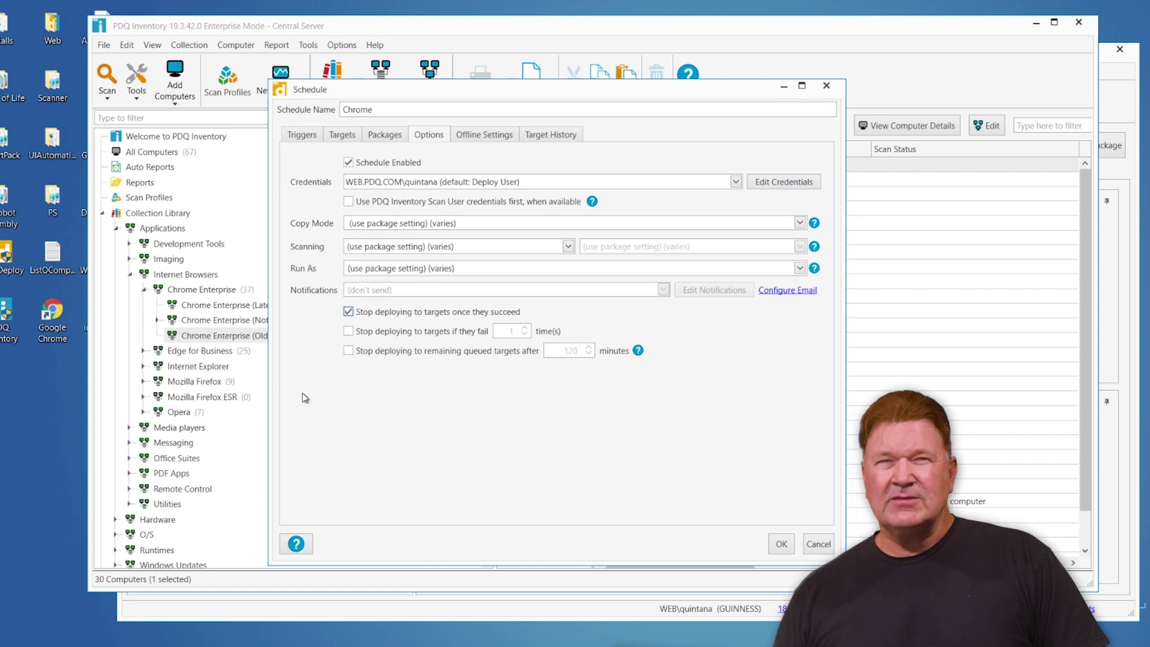
{"action": "left_click", "coordinate": [781, 543]}
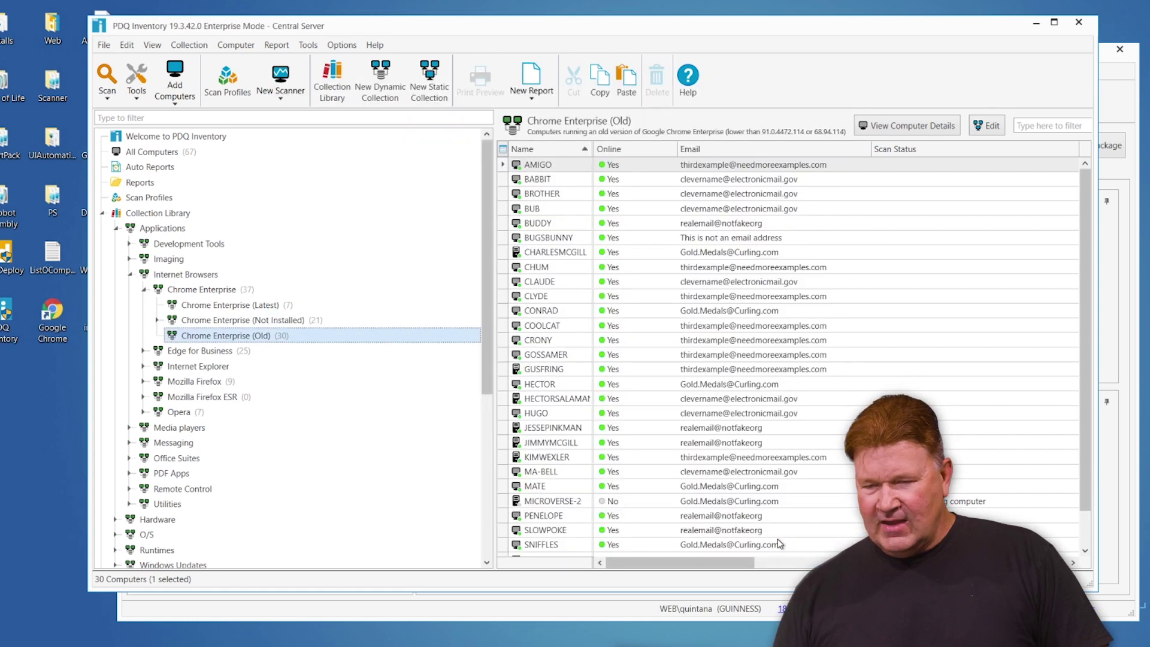